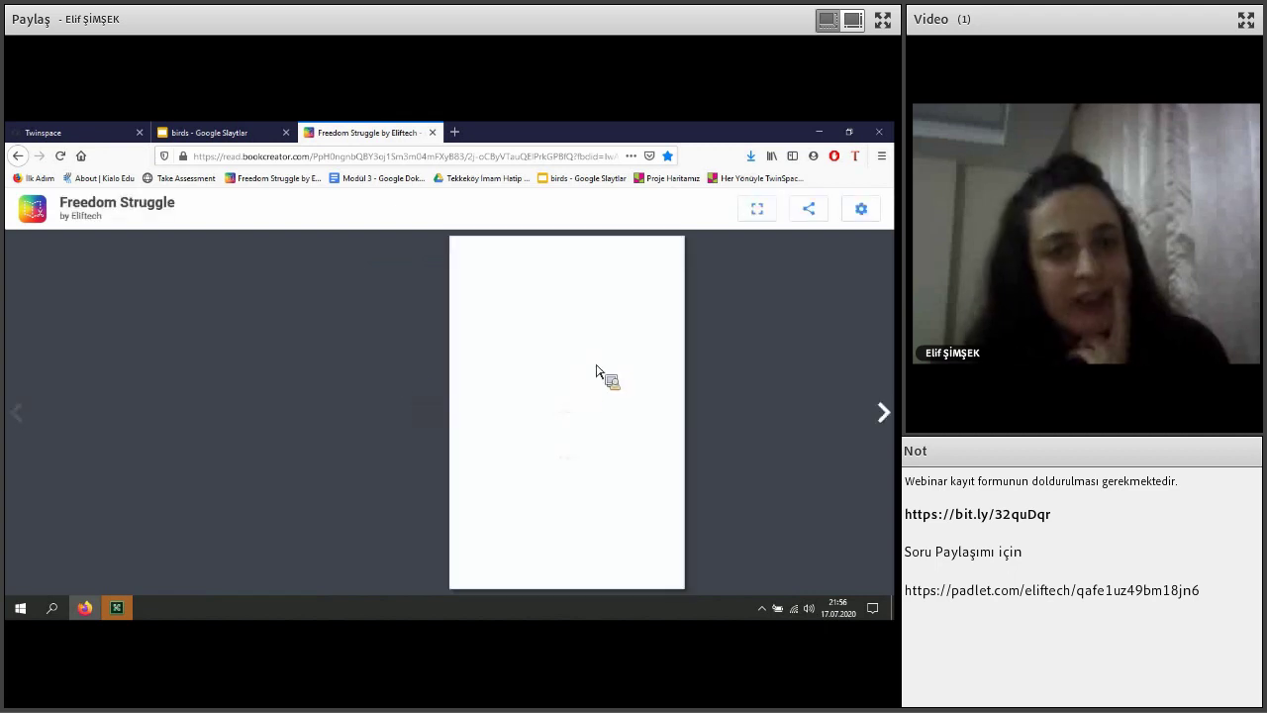
Step: Flip through the Freedom Struggle book's pages, then open its 'Embed on your website' code
click(885, 415)
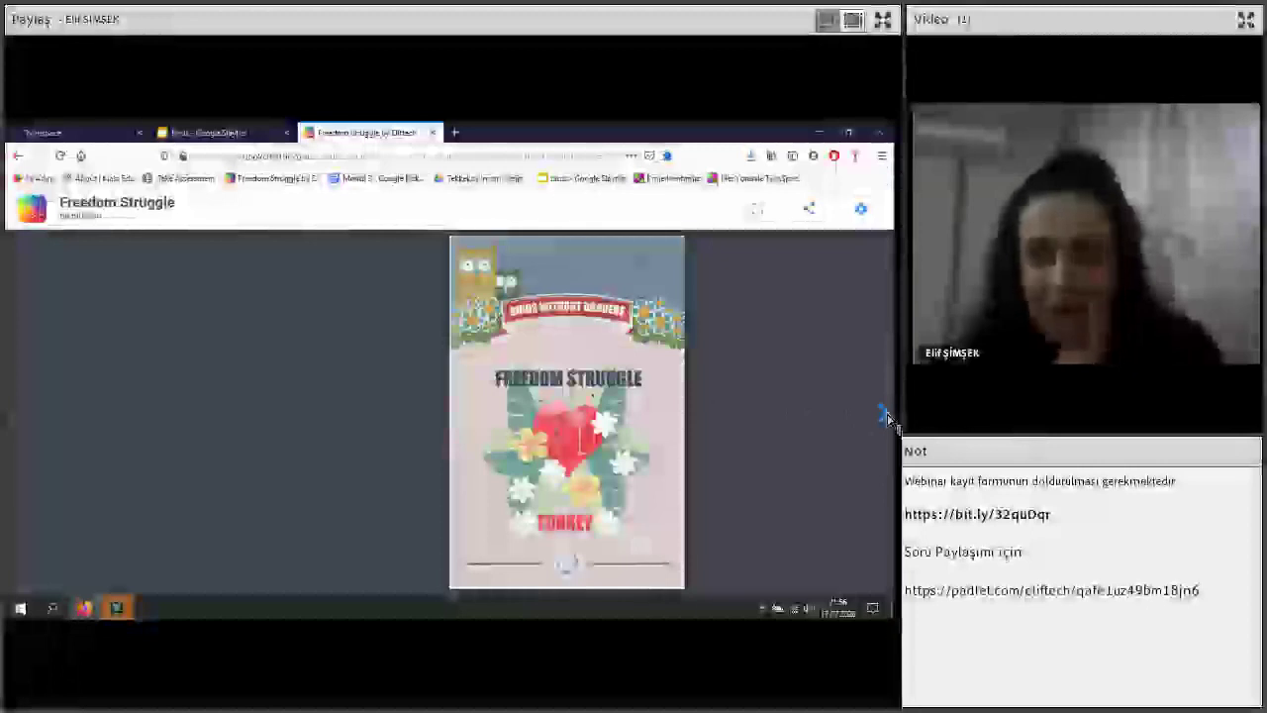
click(885, 415)
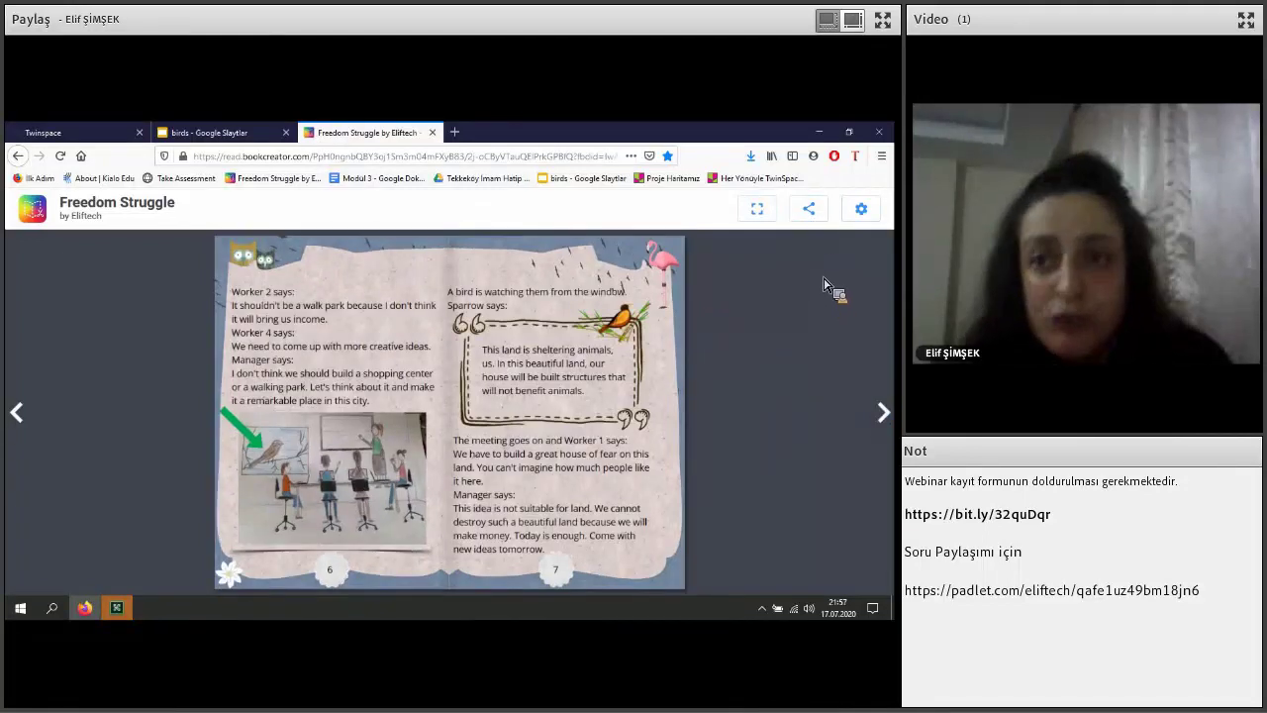
click(809, 216)
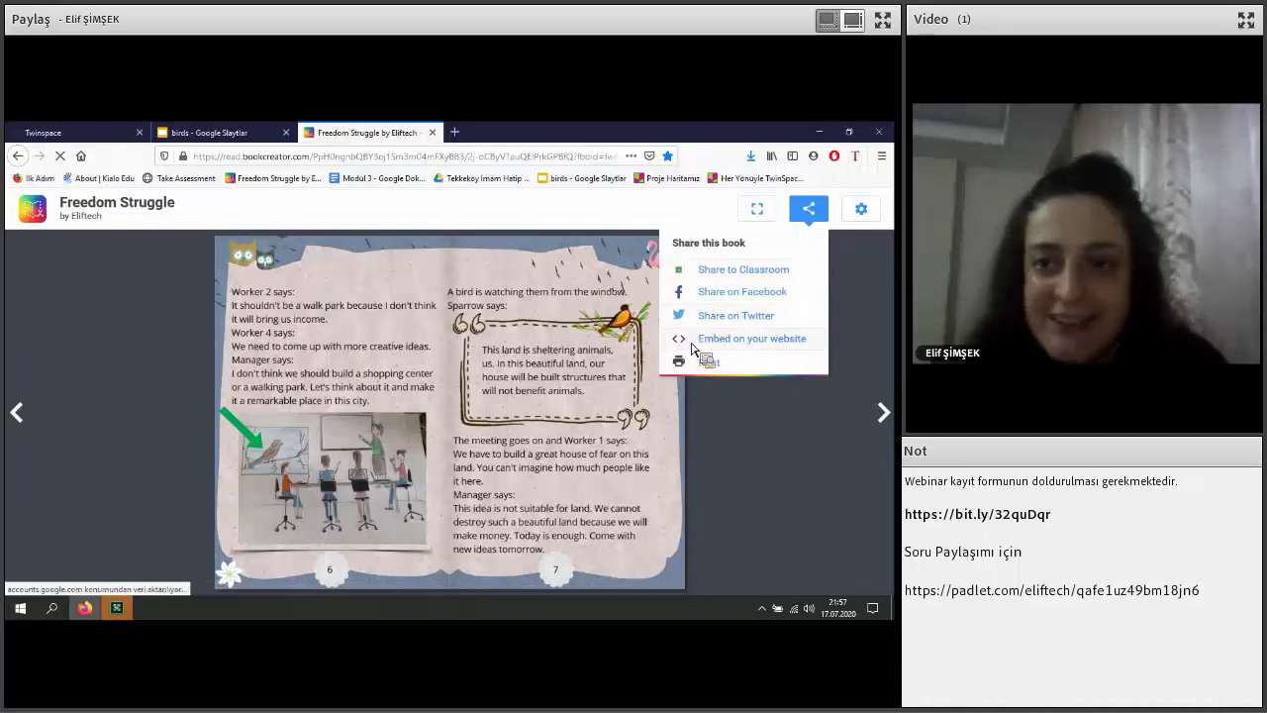
click(720, 340)
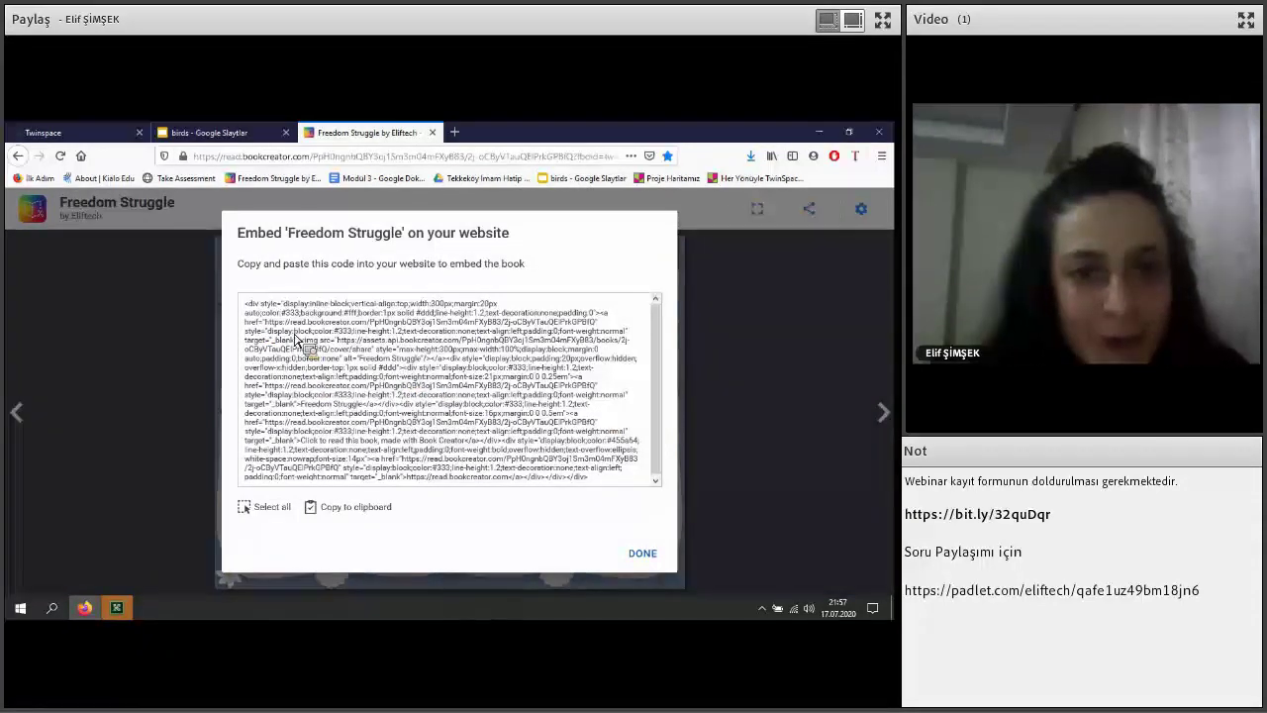
Step: Copy the read.bookcreator.com book URL from the embed code and return to the TwinSpace editor
drag(245, 324, 268, 326)
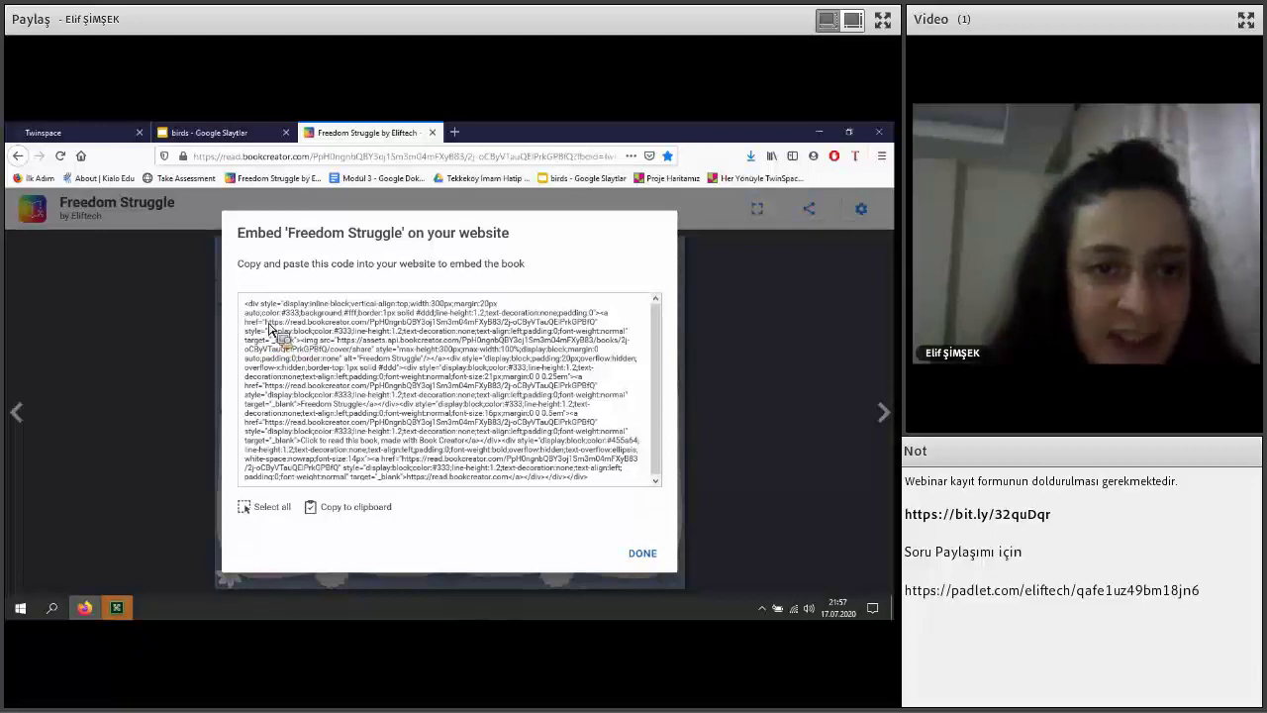
drag(275, 331, 568, 334)
right_click(569, 333)
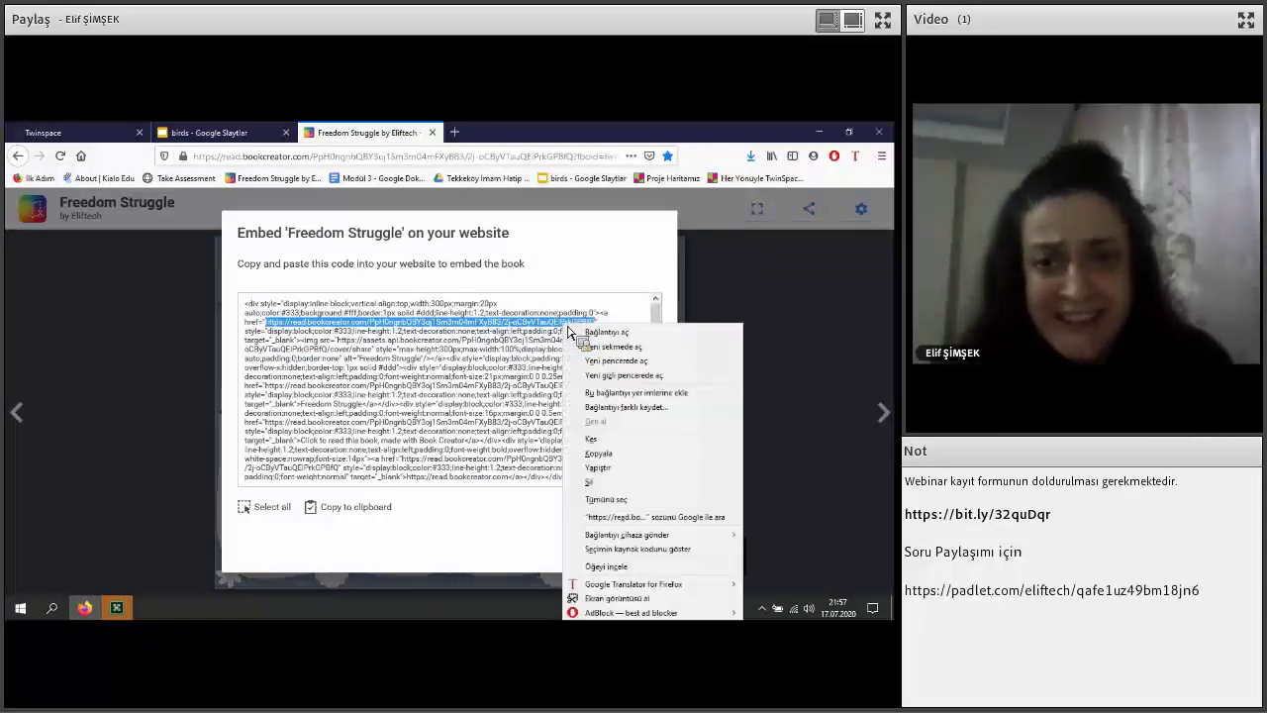
click(629, 457)
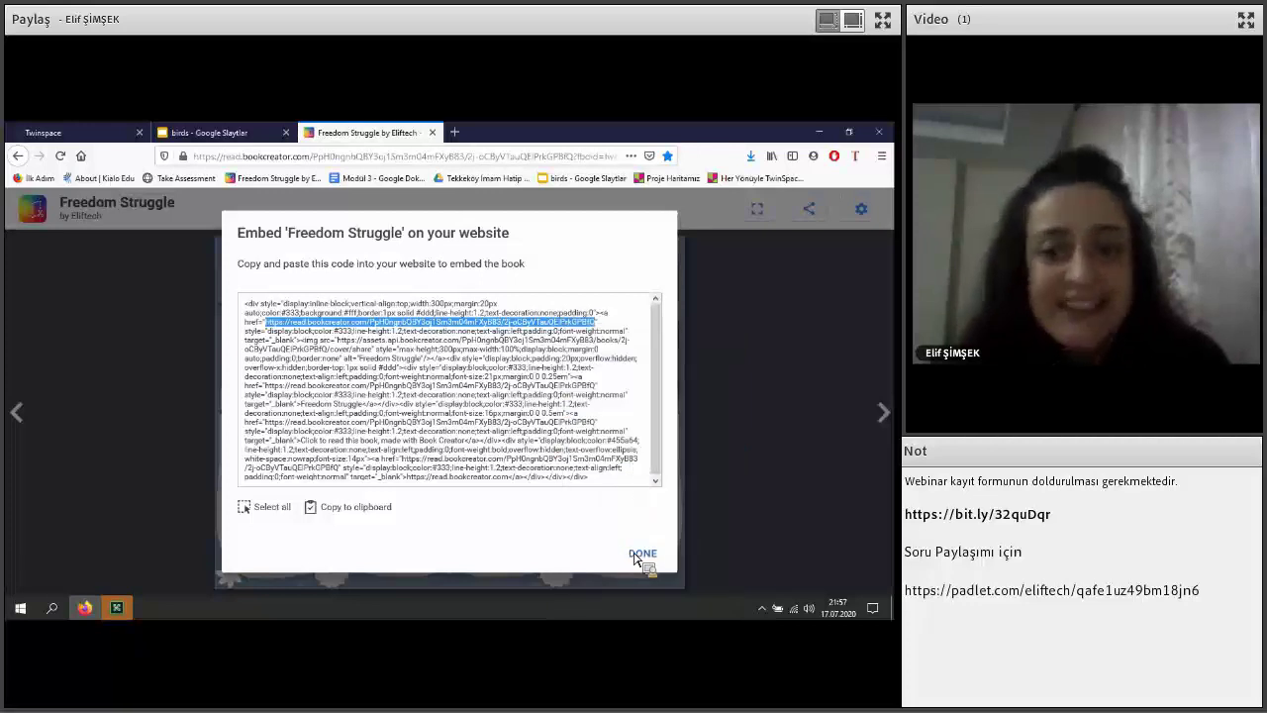
click(410, 416)
click(124, 135)
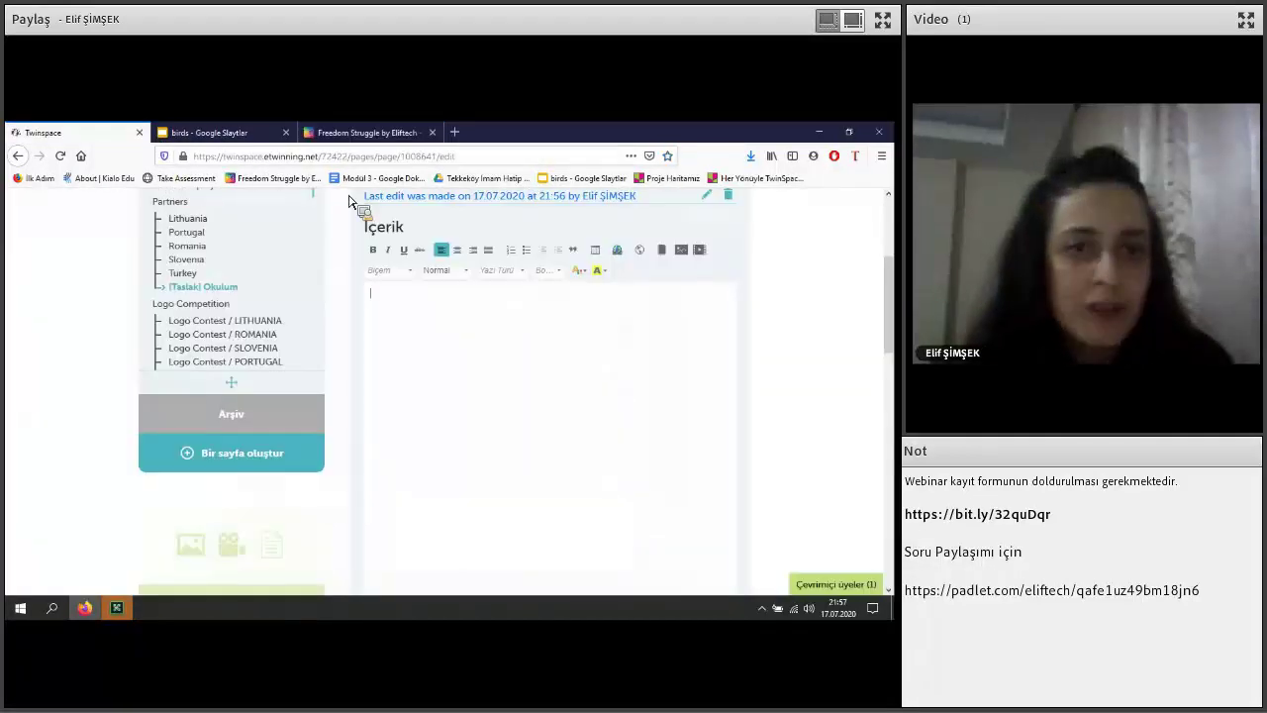
Step: Insert an iframe with the book URL as SRC, alignment Orta, and save the page
click(659, 250)
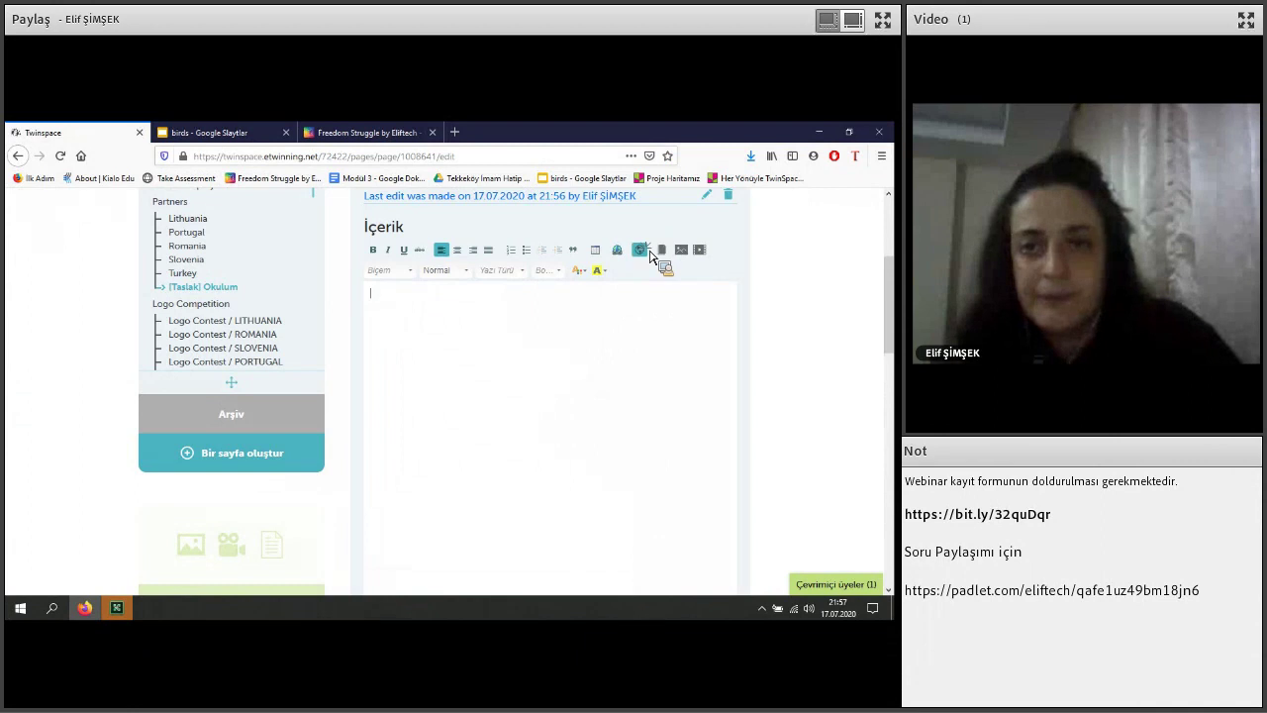
key(ctrl+v)
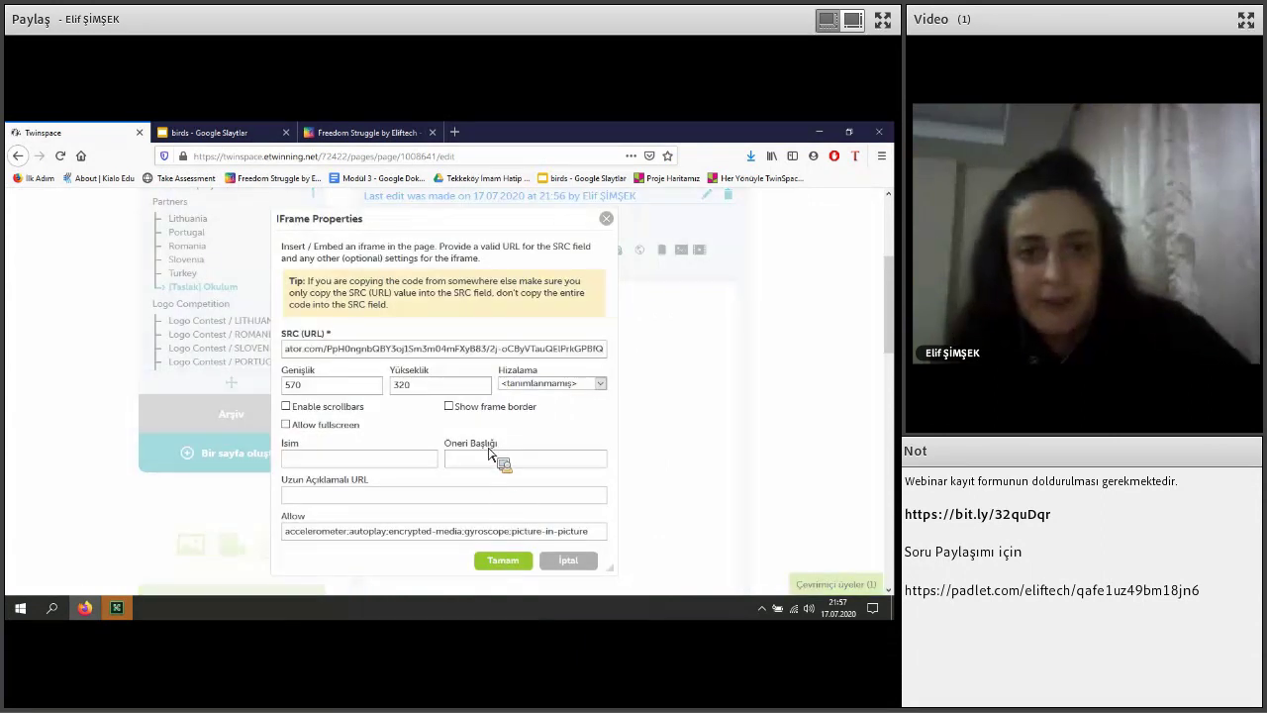
click(557, 393)
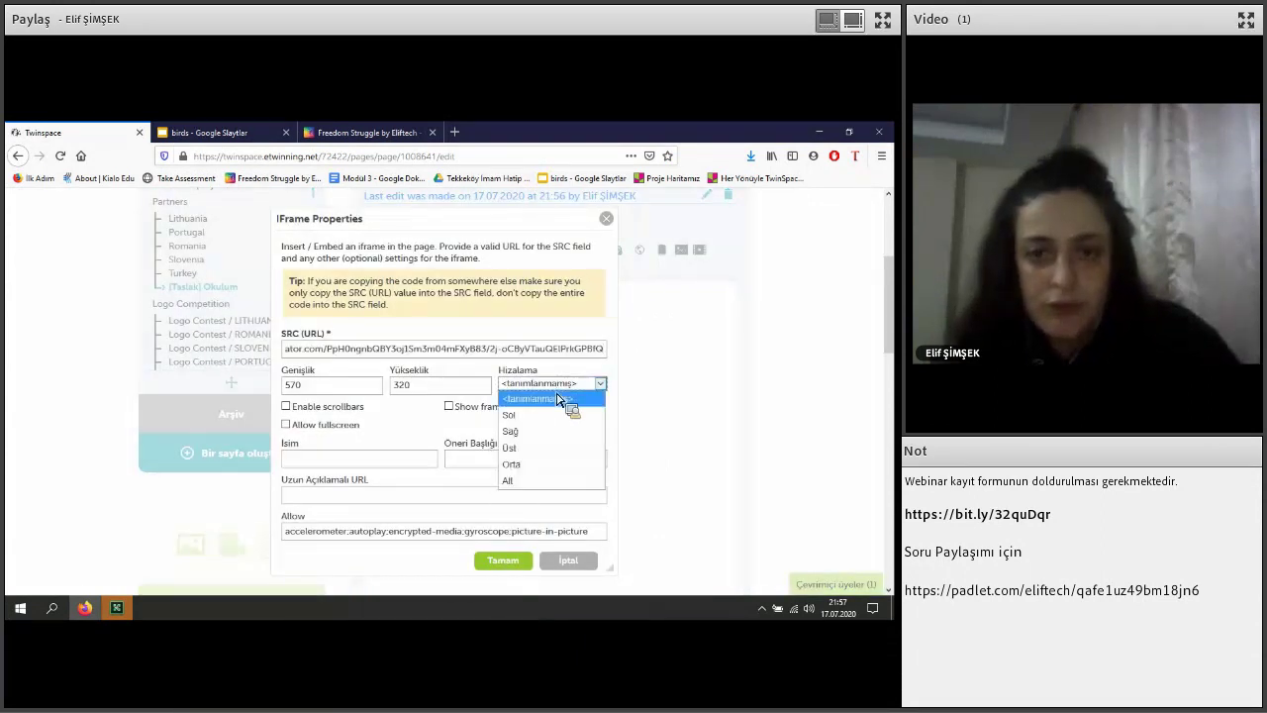
click(569, 463)
click(503, 560)
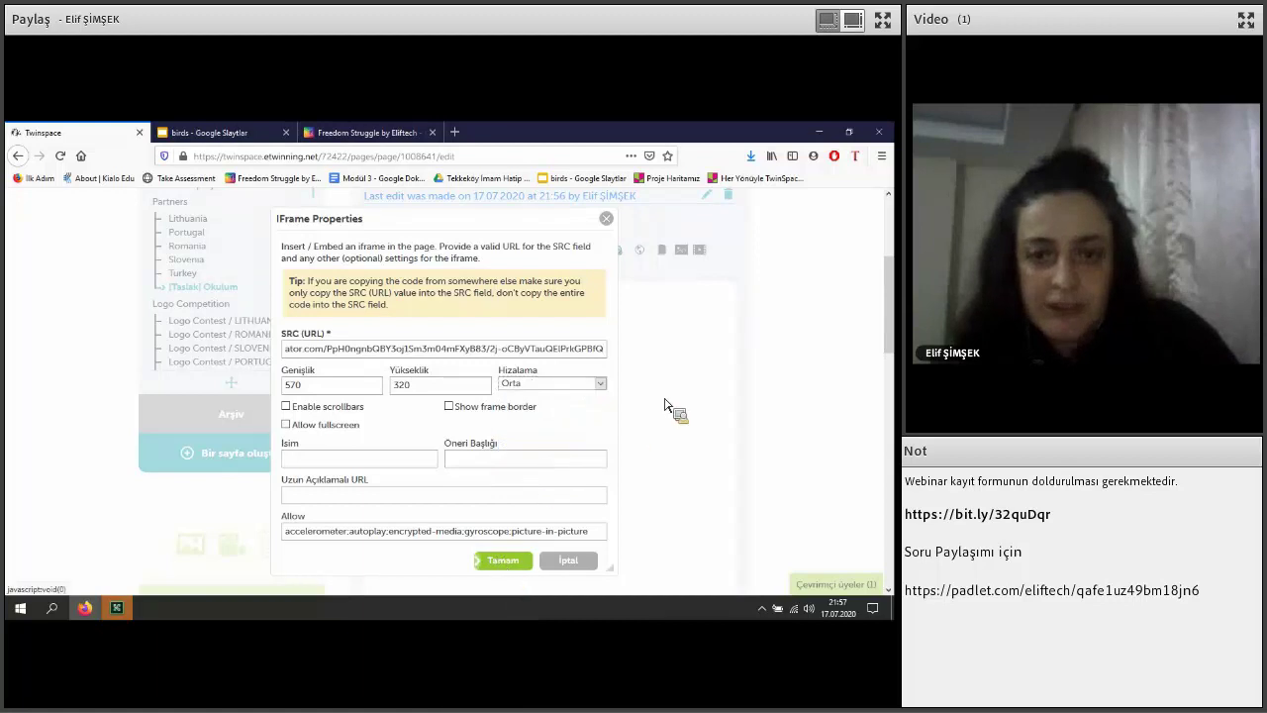
scroll(481, 444, down, 3)
click(489, 427)
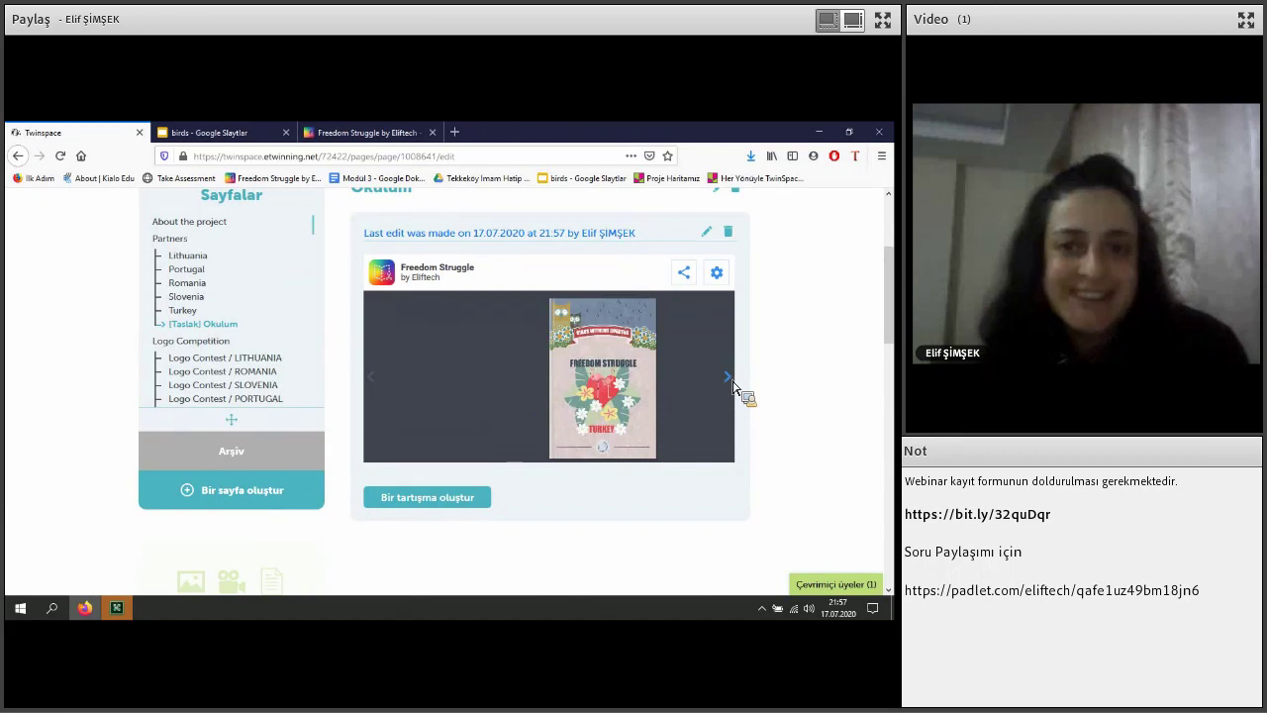
Step: Turn the embedded Freedom Struggle book to its next pages
click(733, 387)
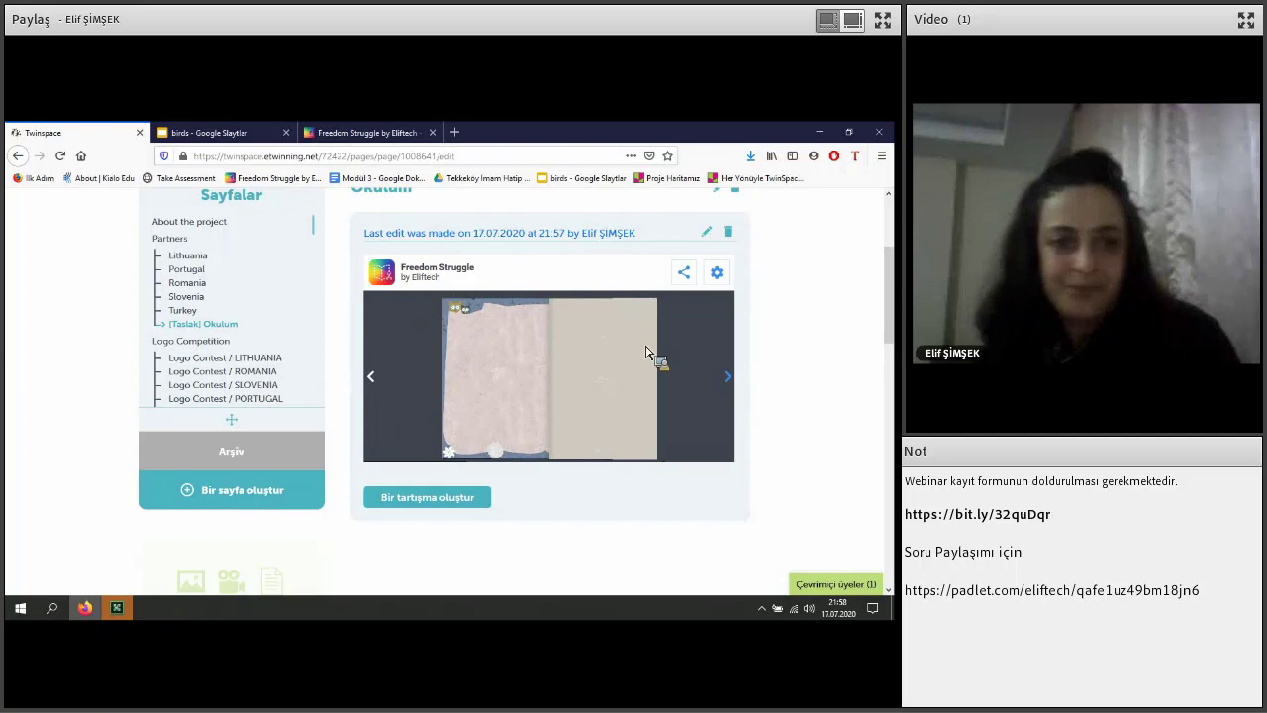
scroll(473, 359, up, 1)
scroll(703, 282, down, 1)
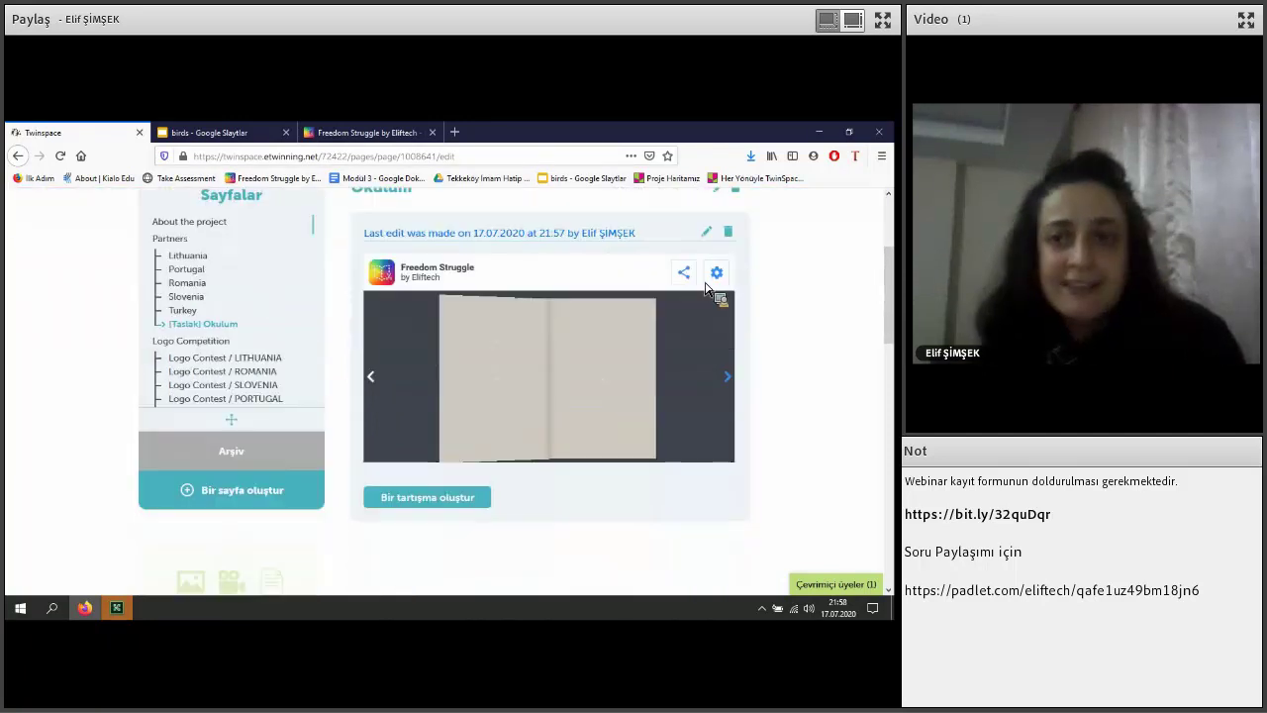
scroll(738, 267, up, 1)
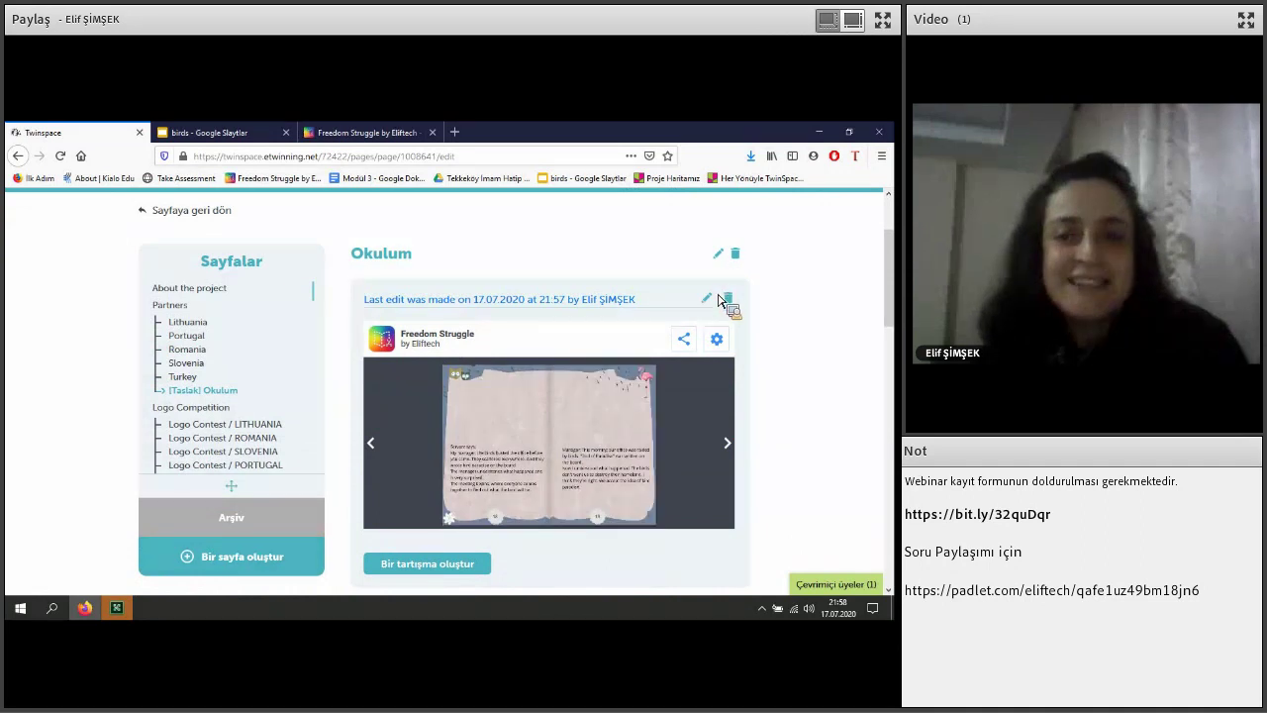
Step: Reopen the Okulum page content block in the editor
click(710, 302)
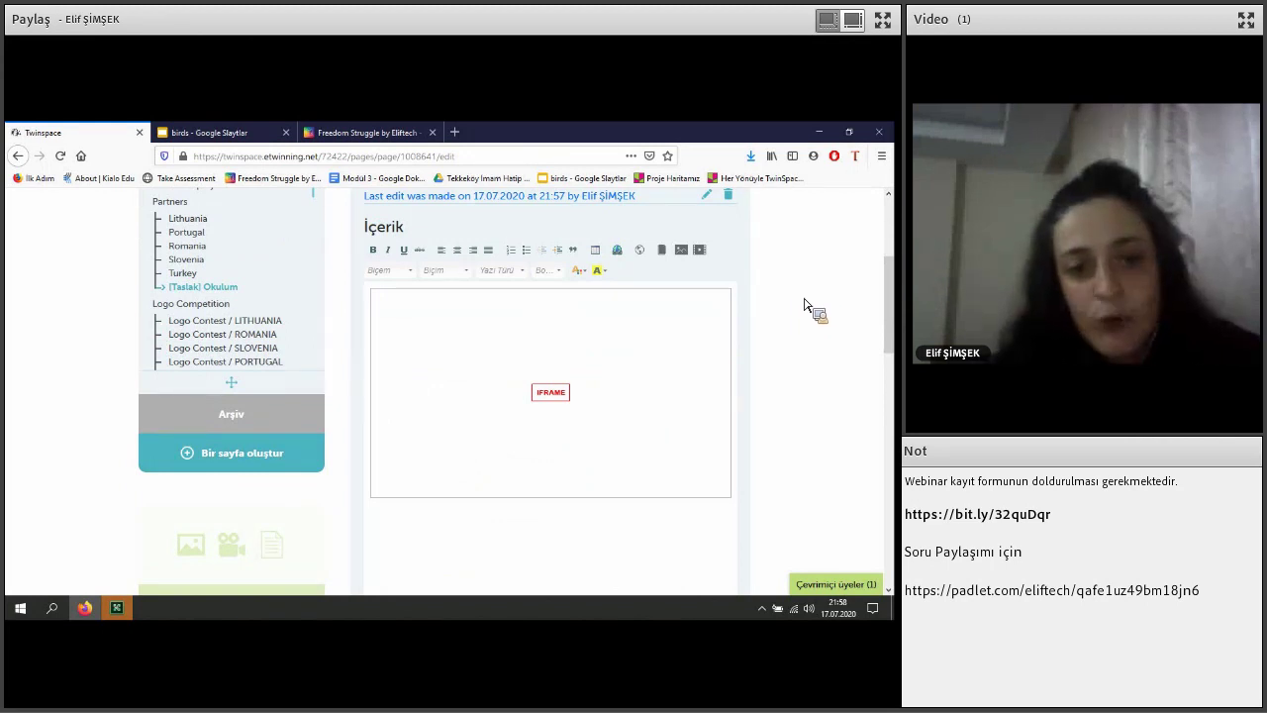
scroll(804, 304, down, 3)
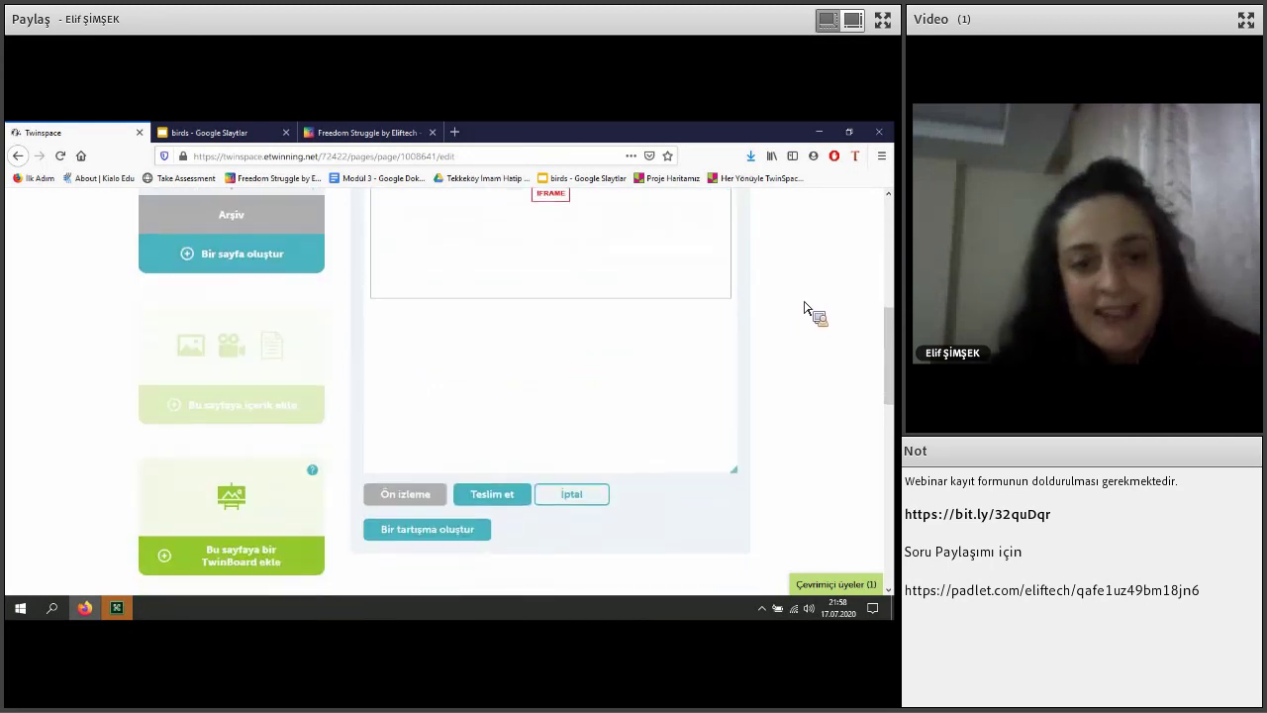
scroll(806, 311, down, 2)
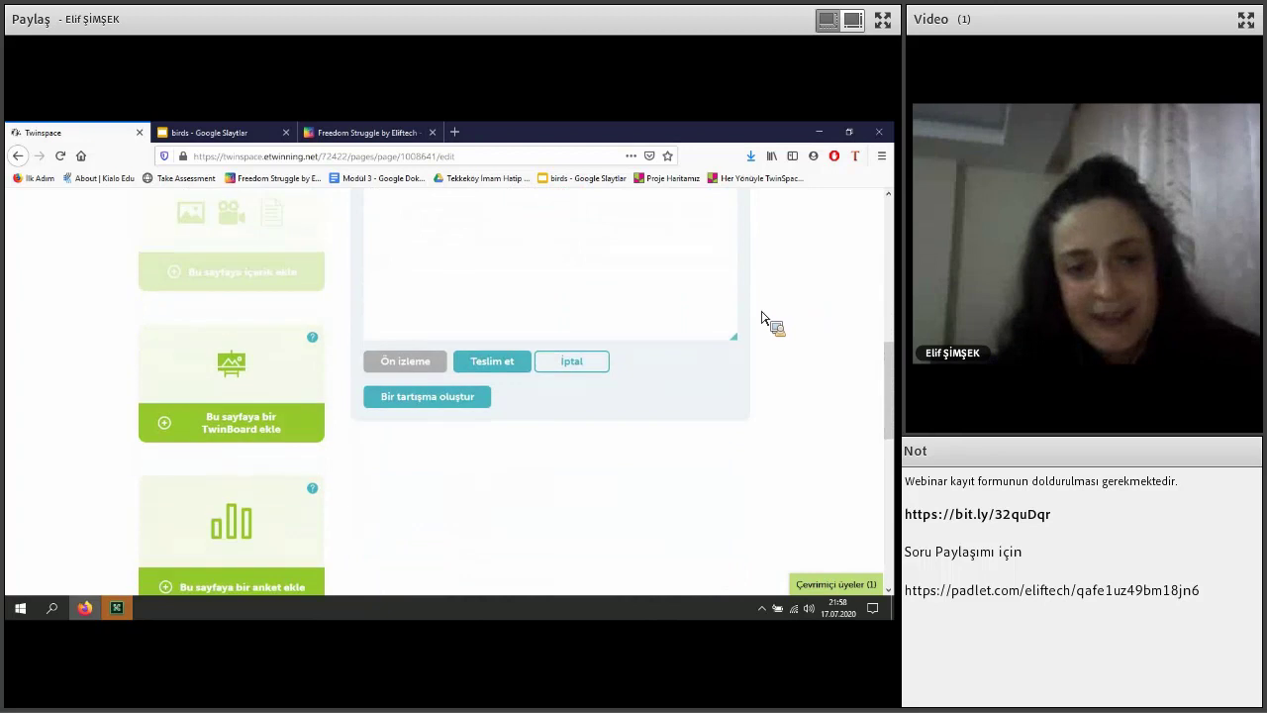
Step: Add a new TwinBoard to the Okulum page
click(246, 426)
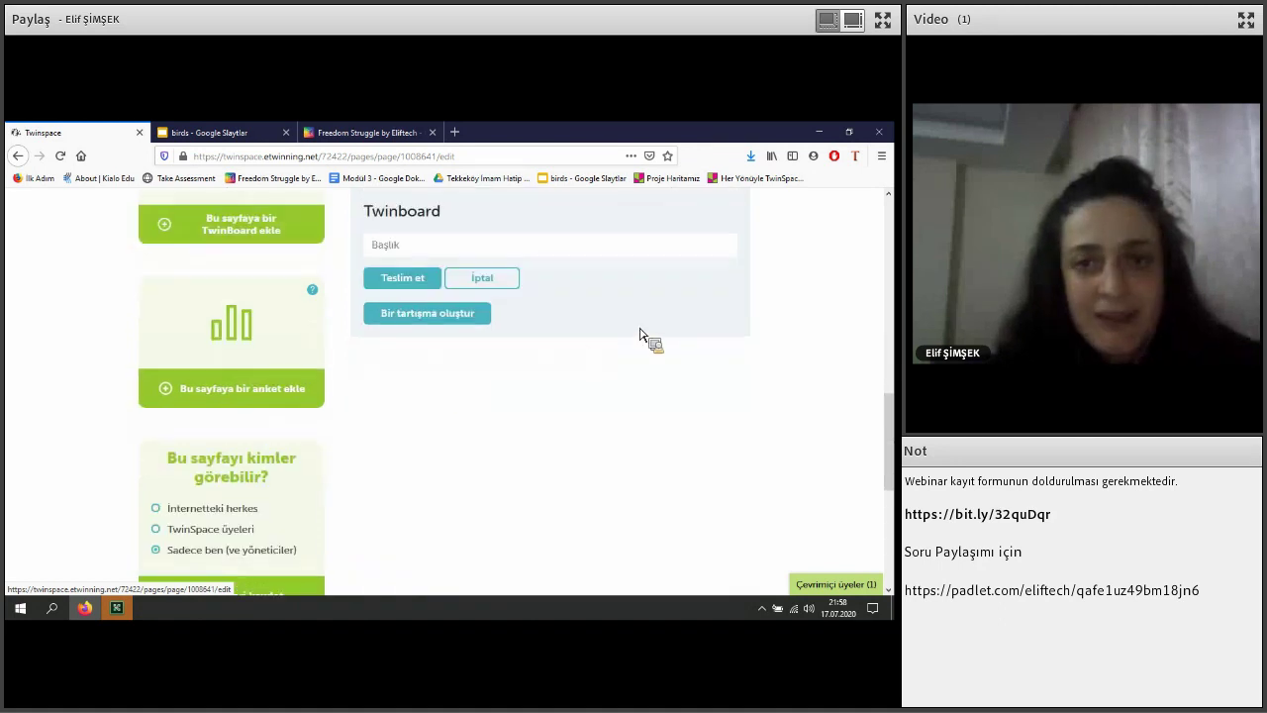
scroll(514, 321, up, 1)
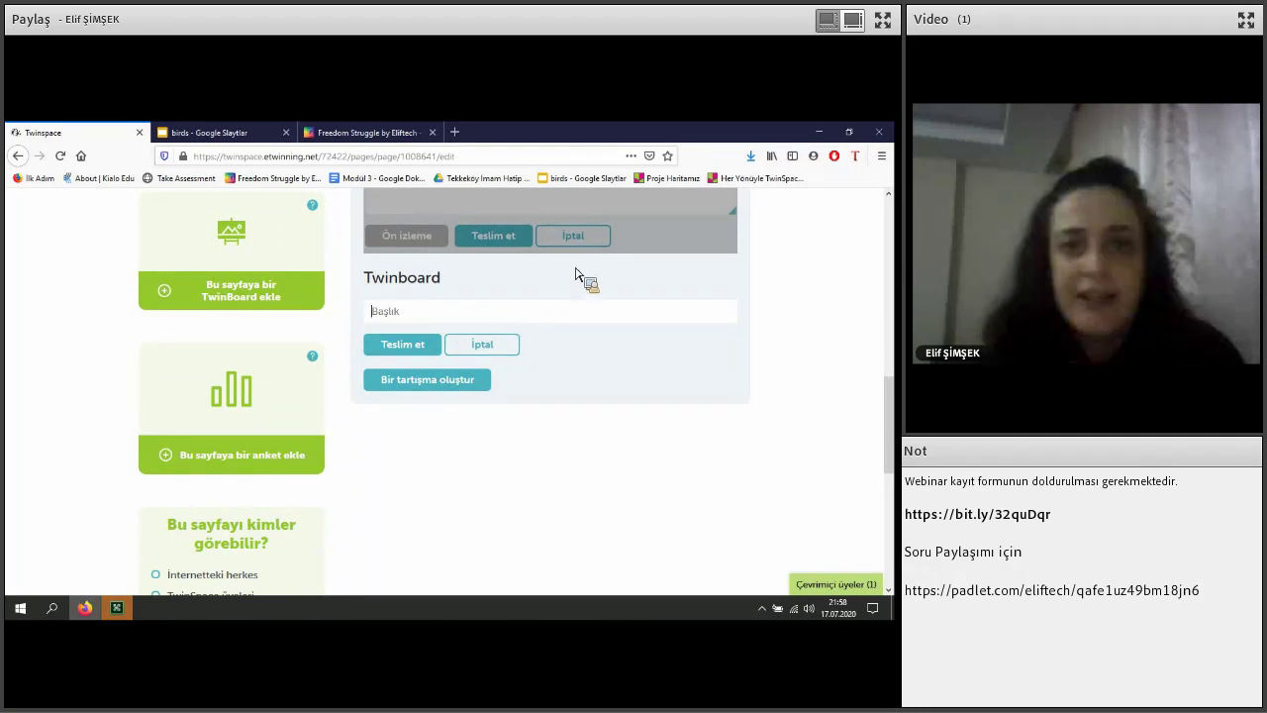
scroll(603, 313, up, 5)
scroll(794, 340, down, 3)
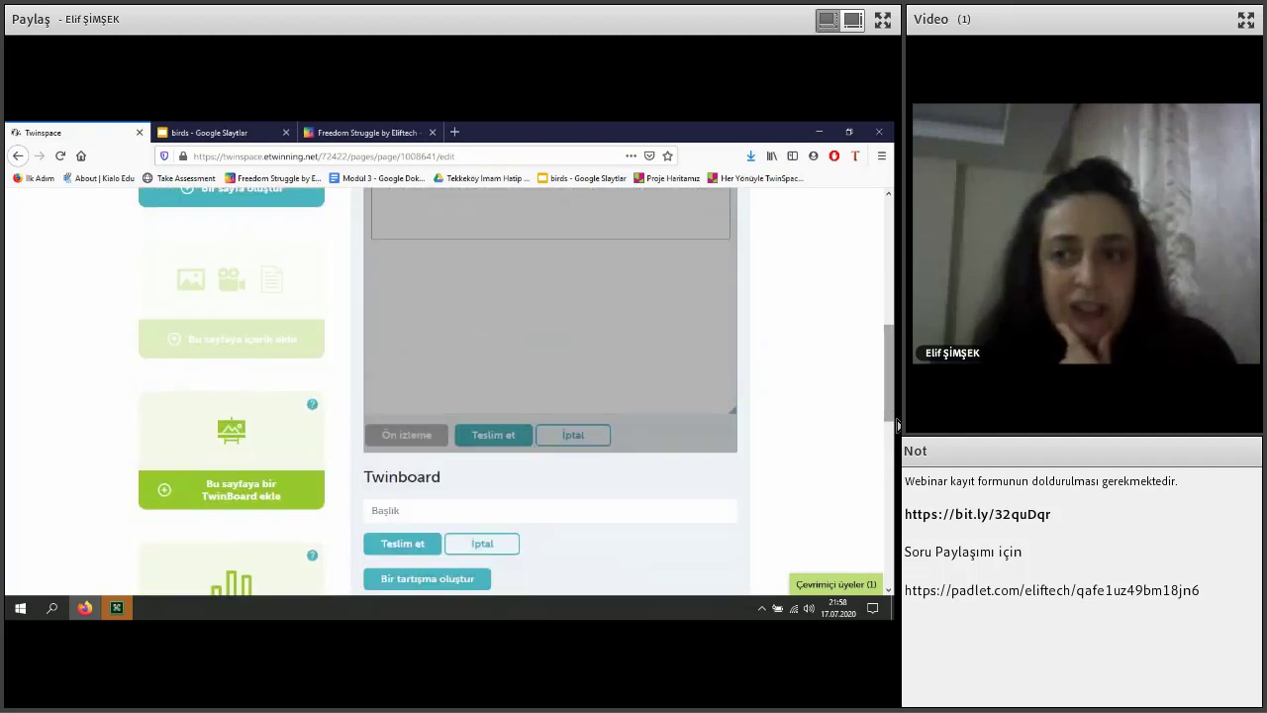
drag(896, 424, 897, 440)
scroll(749, 413, down, 1)
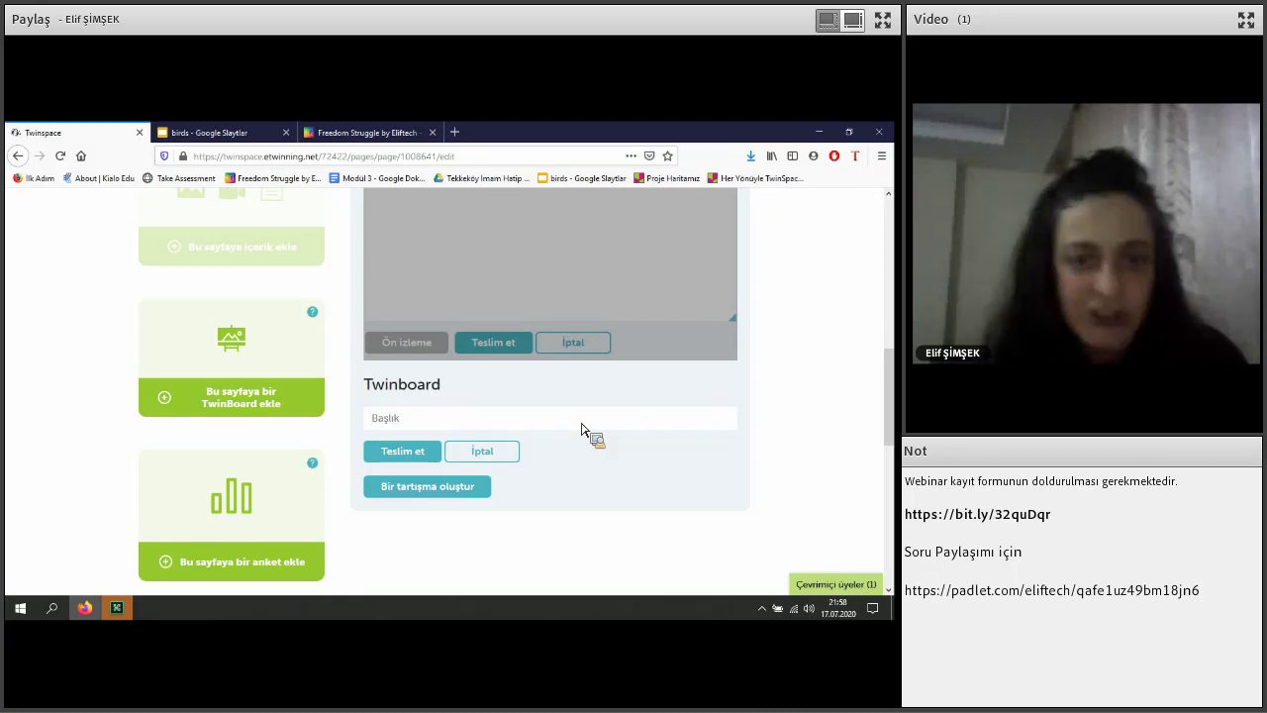
Step: Enter 'Kuş Fotoğraflarımız' as the TwinBoard's Başlık
click(424, 426)
text(d)
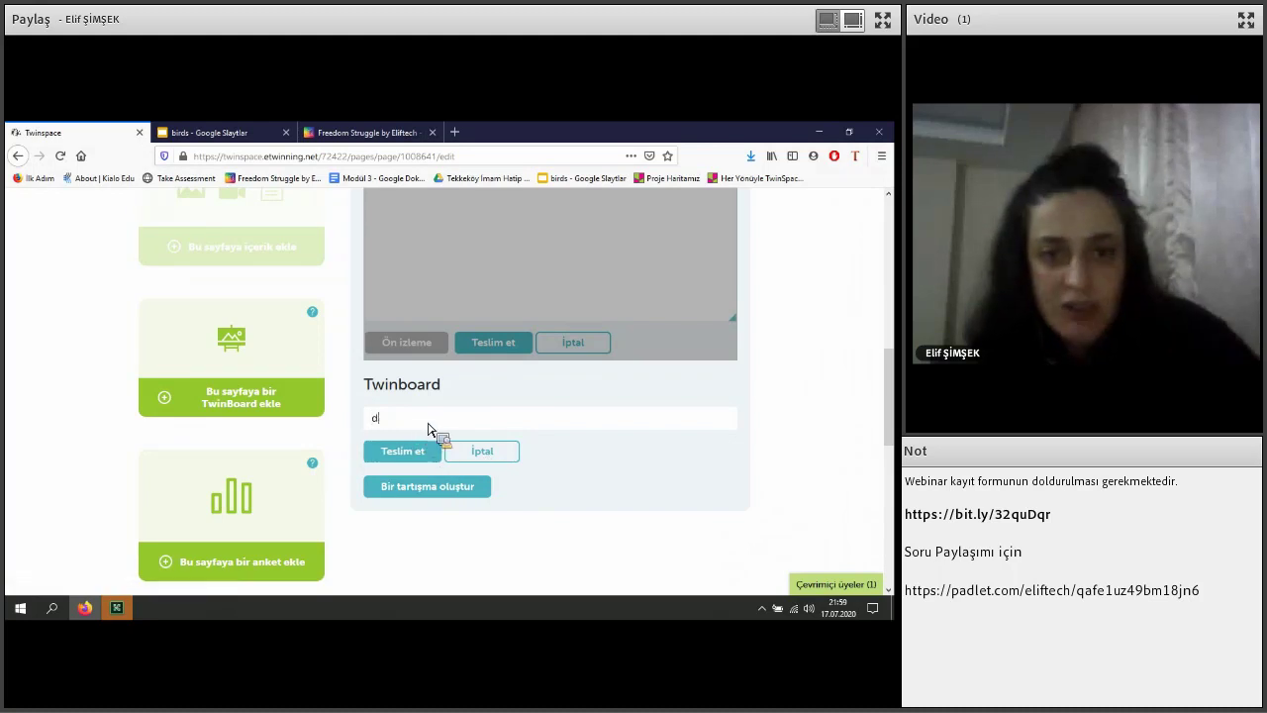
key(BackSpace)
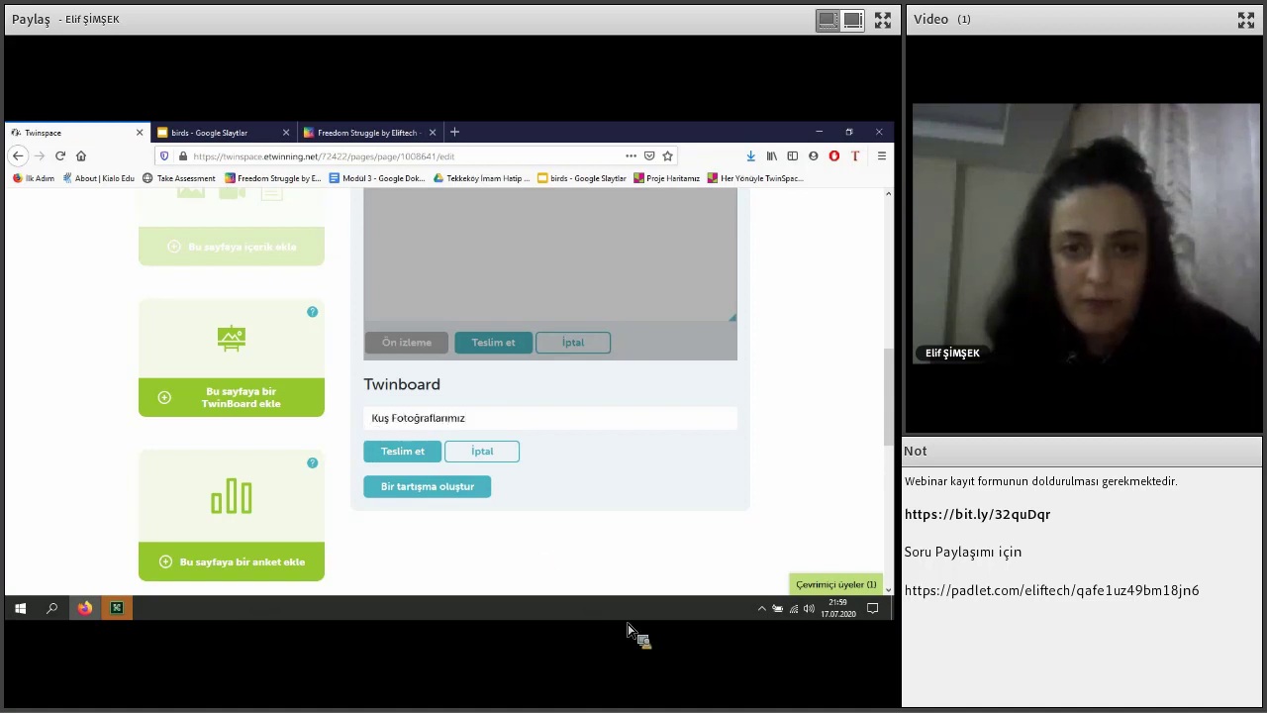
Step: Save the TwinBoard and start an item with a title and description 'Samsun,Bafra'
click(426, 454)
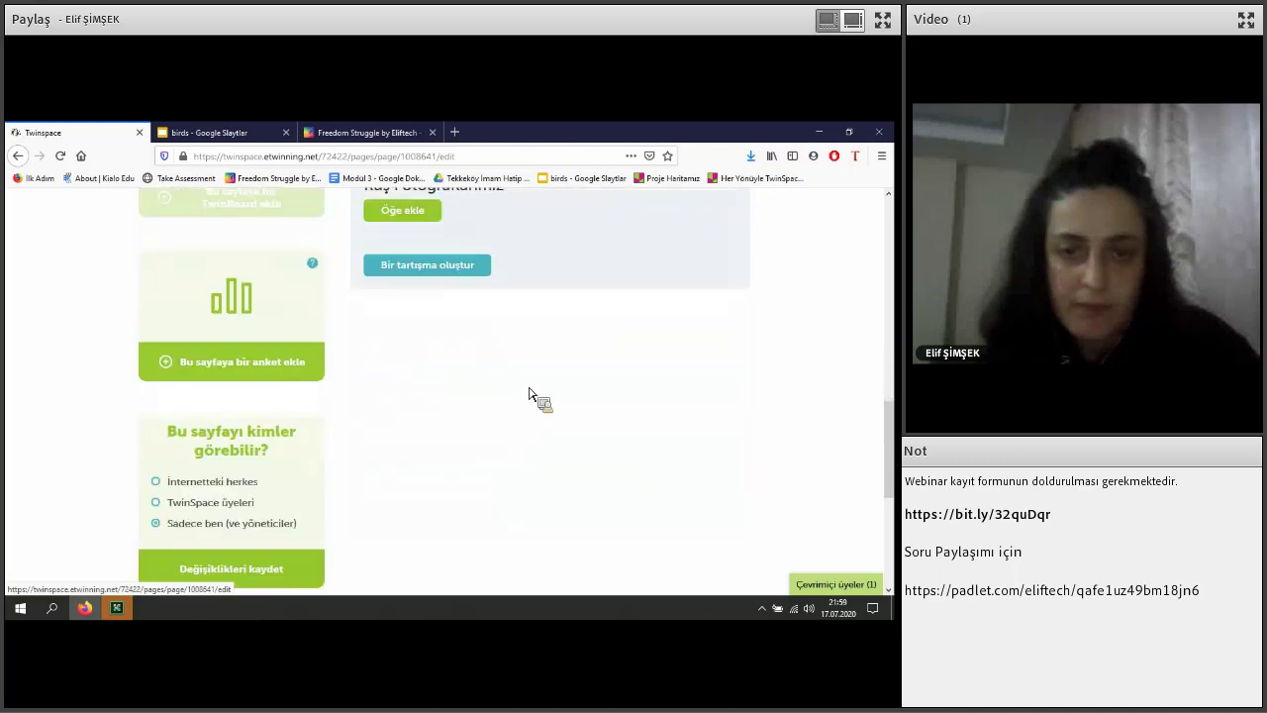
click(427, 346)
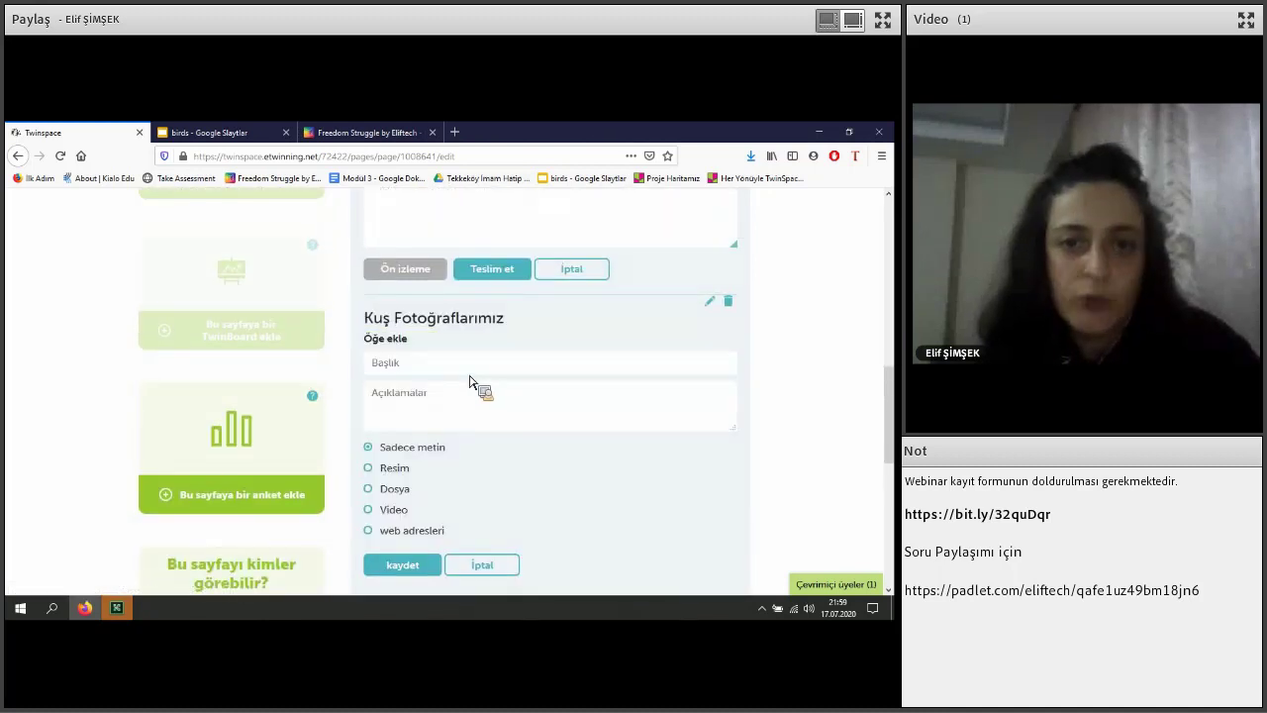
text(Elif ŞIMŞEK)
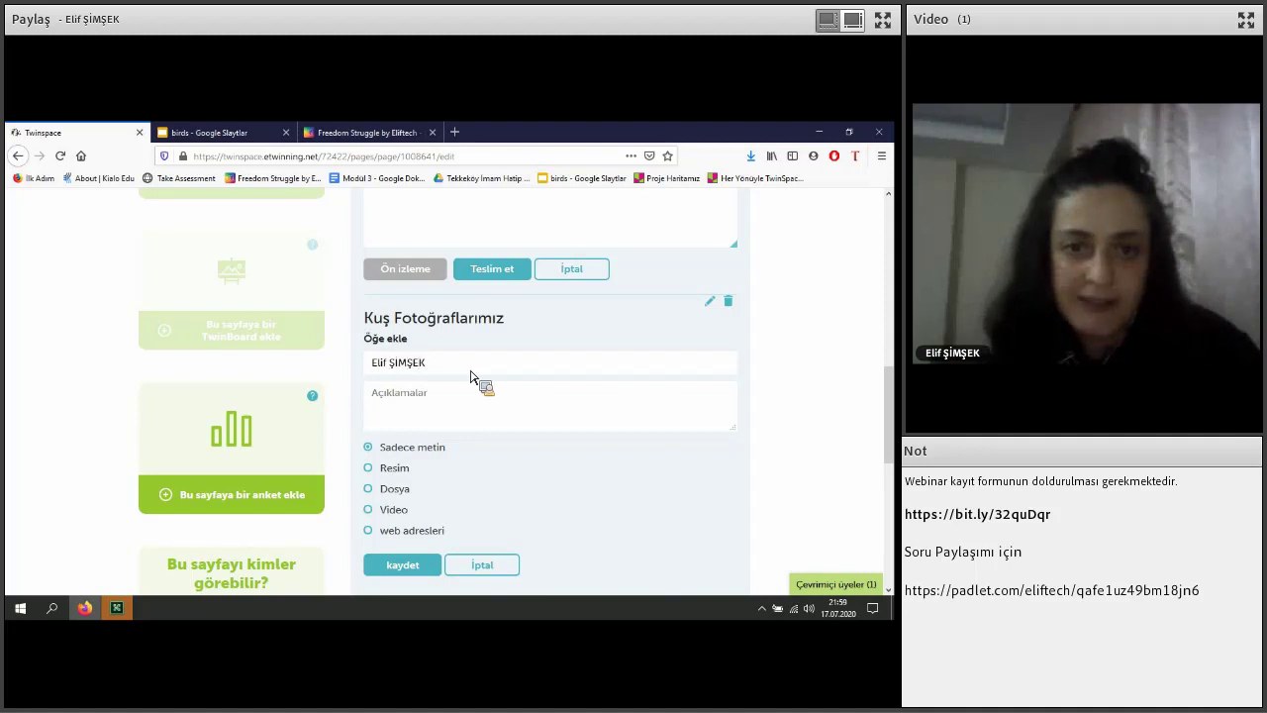
click(490, 410)
text(Samsun,Bafra)
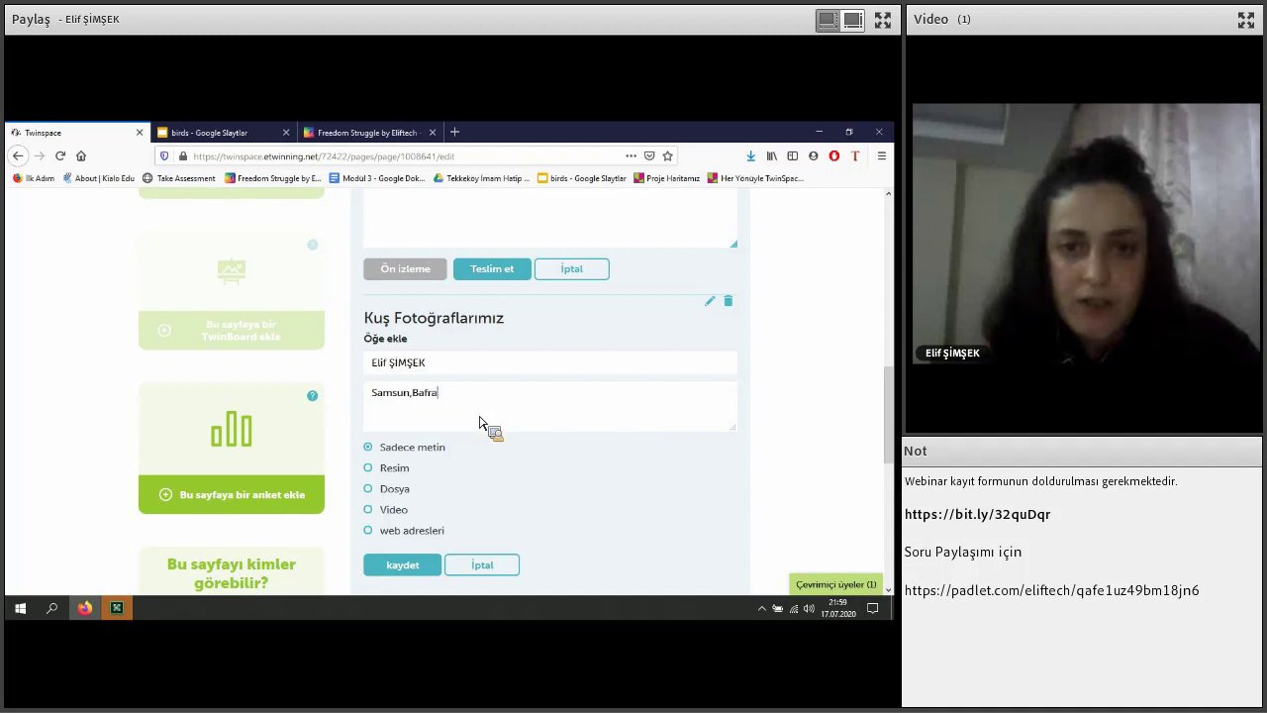
Step: Make the item a Resim picture item with a bird photo from the gallery
click(398, 470)
click(417, 495)
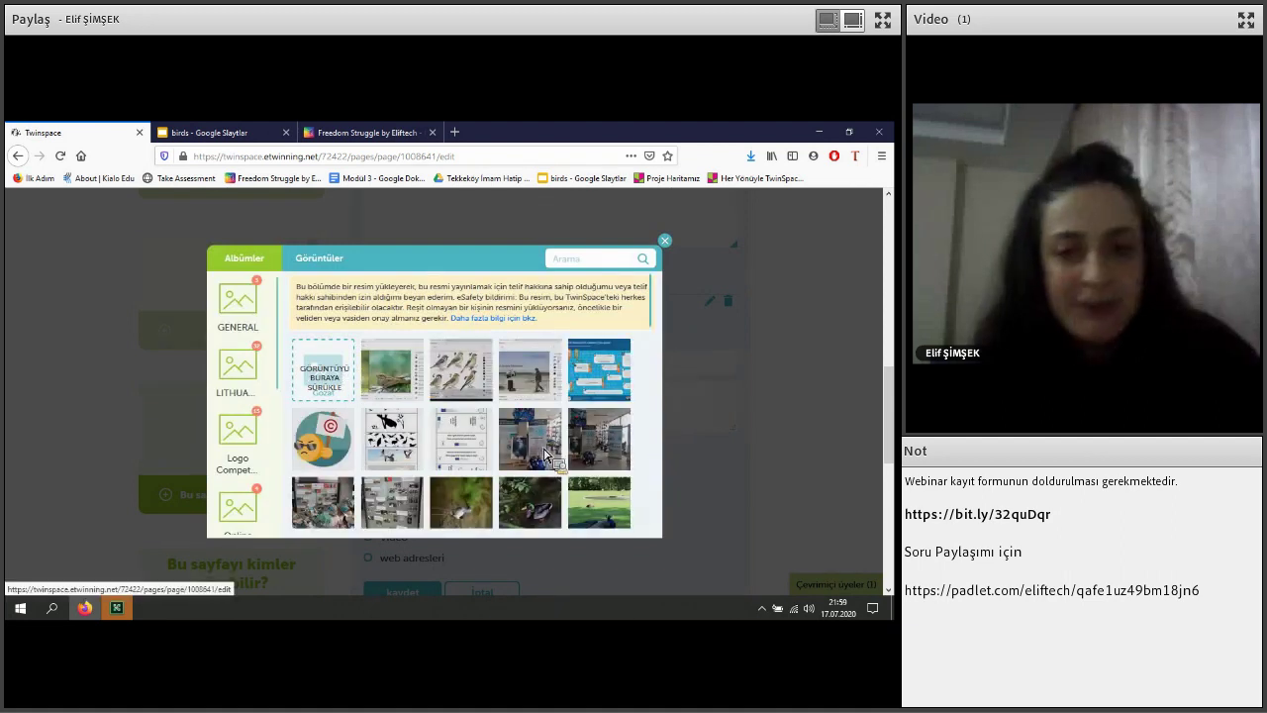
click(465, 378)
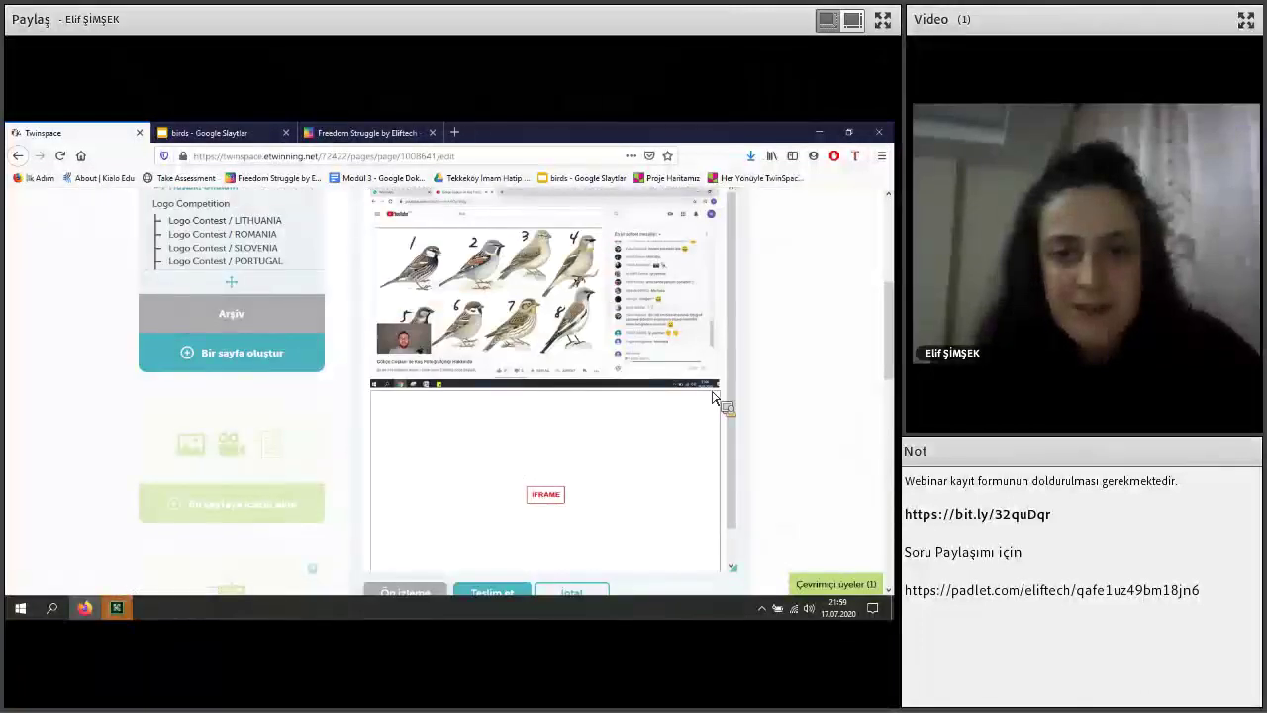
scroll(673, 386, down, 3)
scroll(585, 405, down, 1)
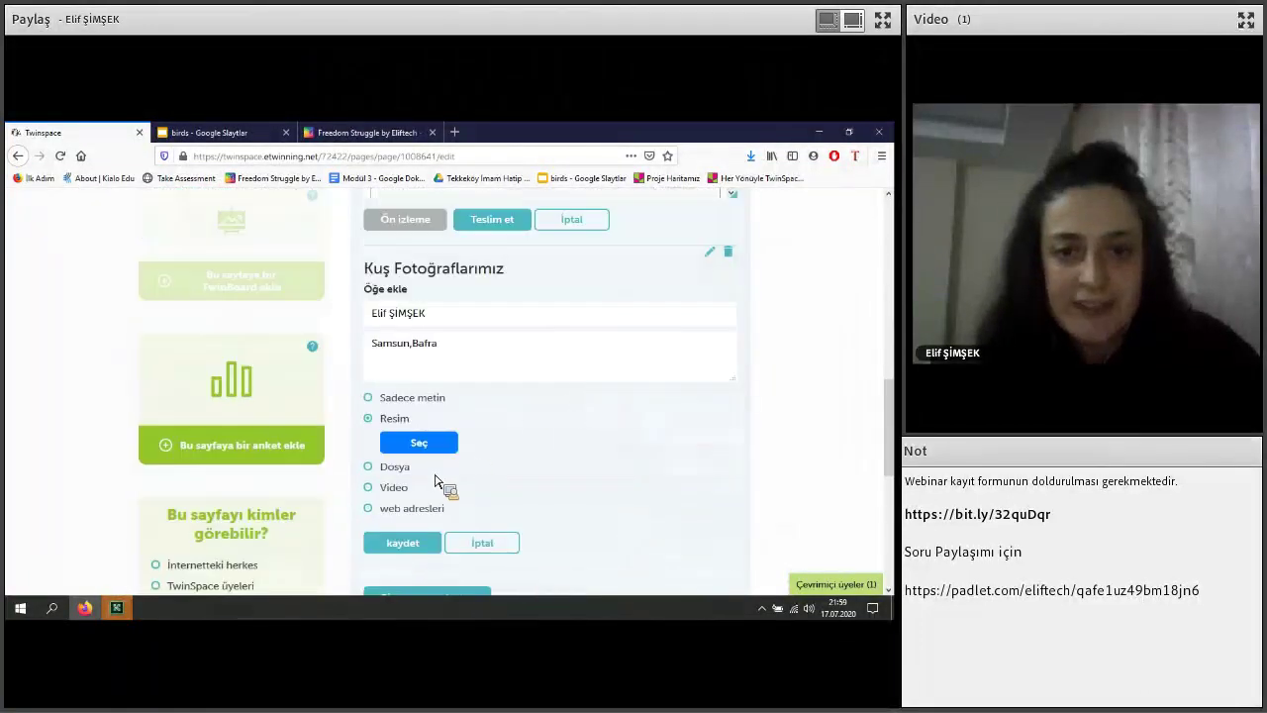
click(414, 521)
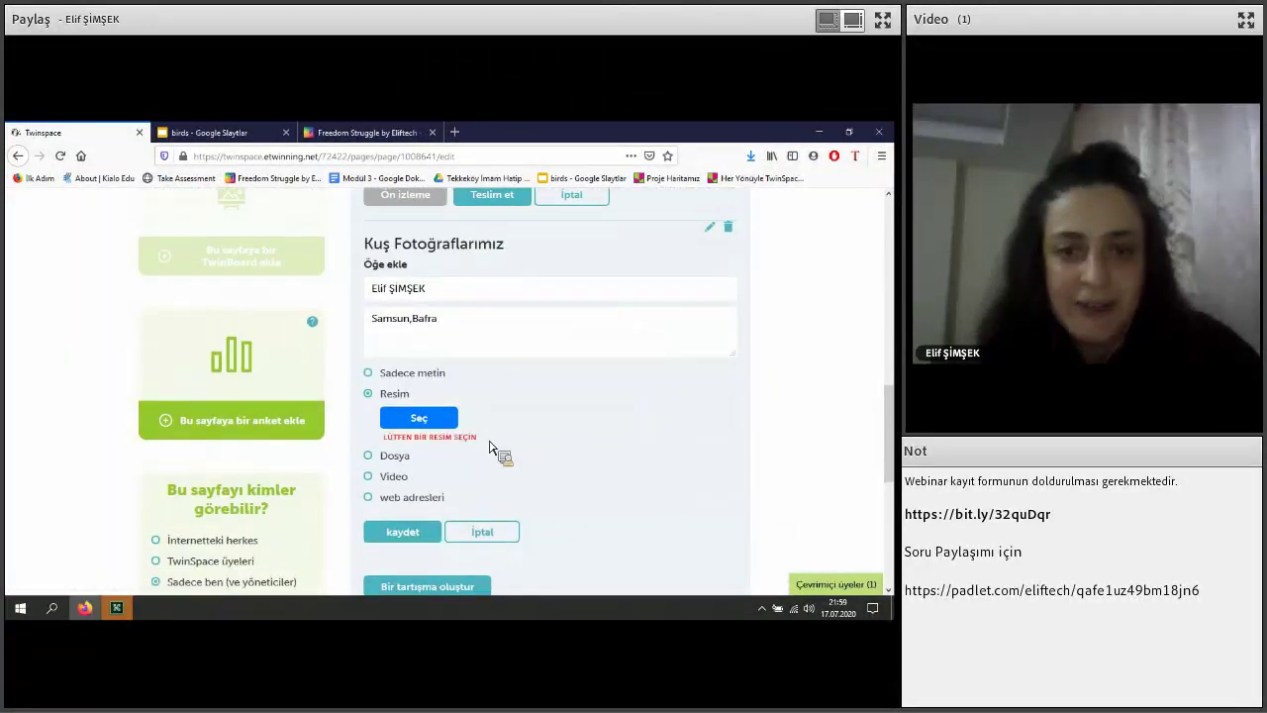
Step: Retry choosing a gallery picture twice, then cancel the item with İptal
click(441, 419)
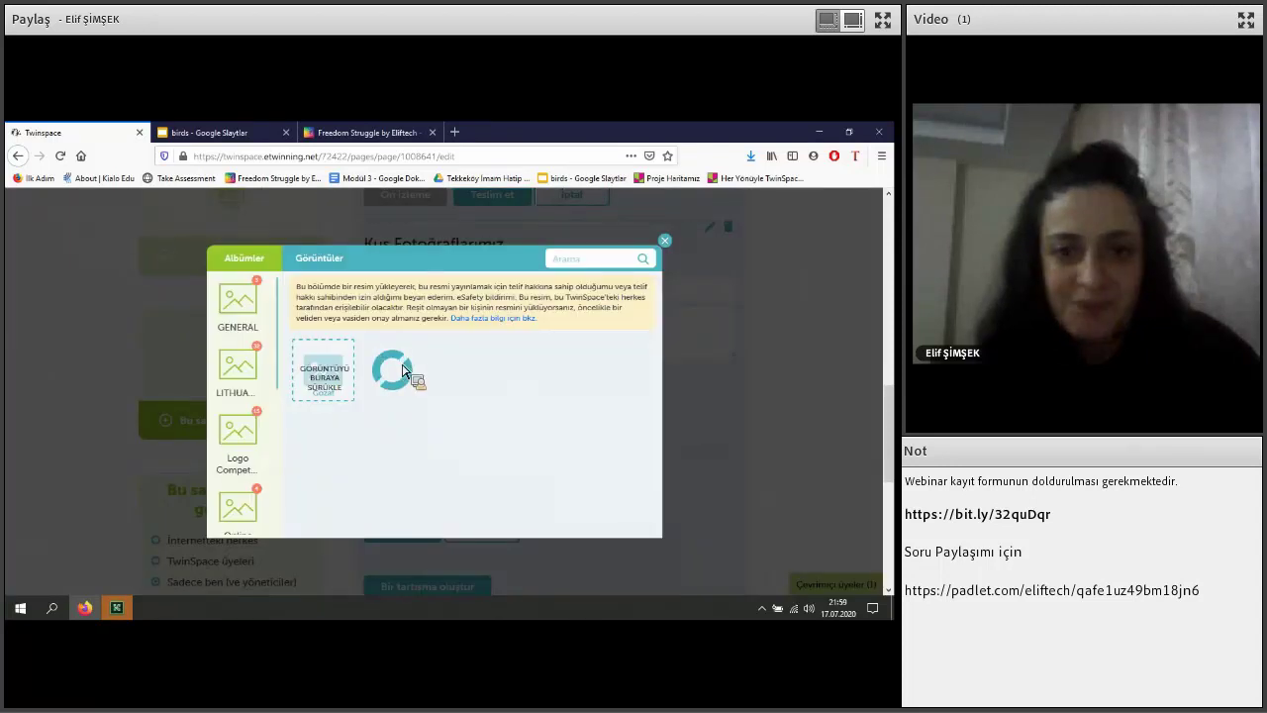
click(405, 371)
scroll(565, 424, down, 2)
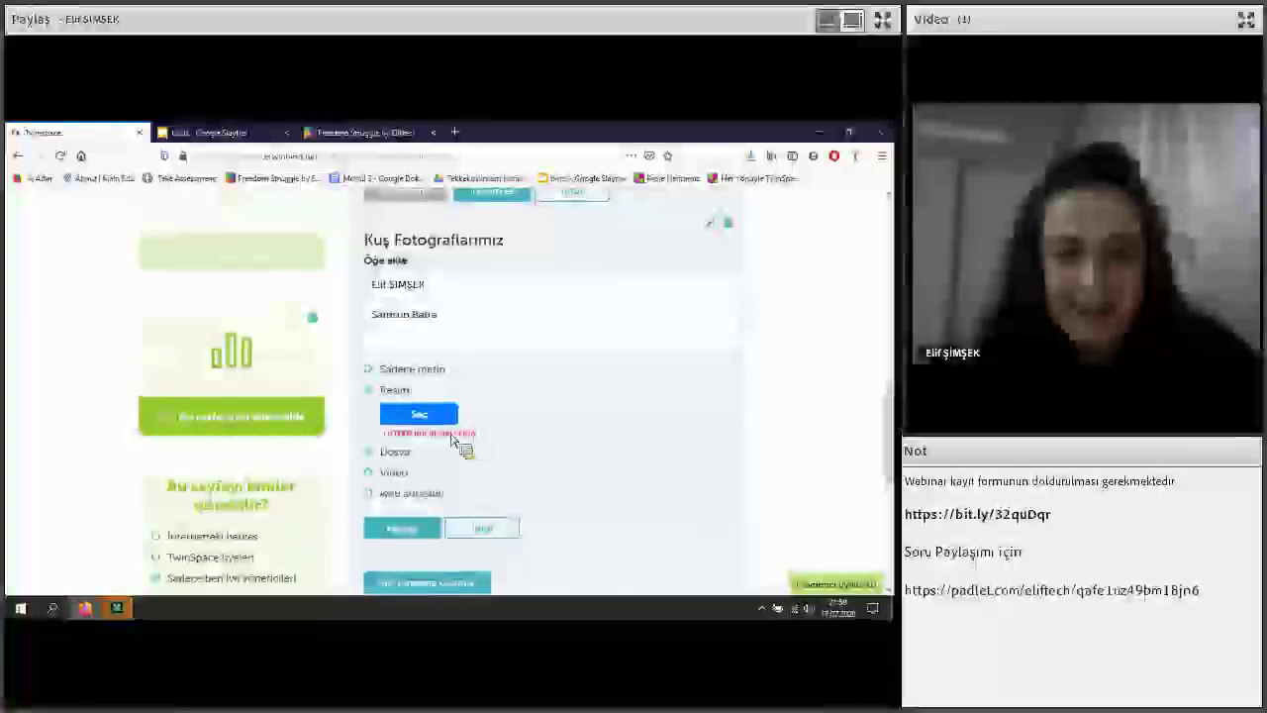
click(453, 418)
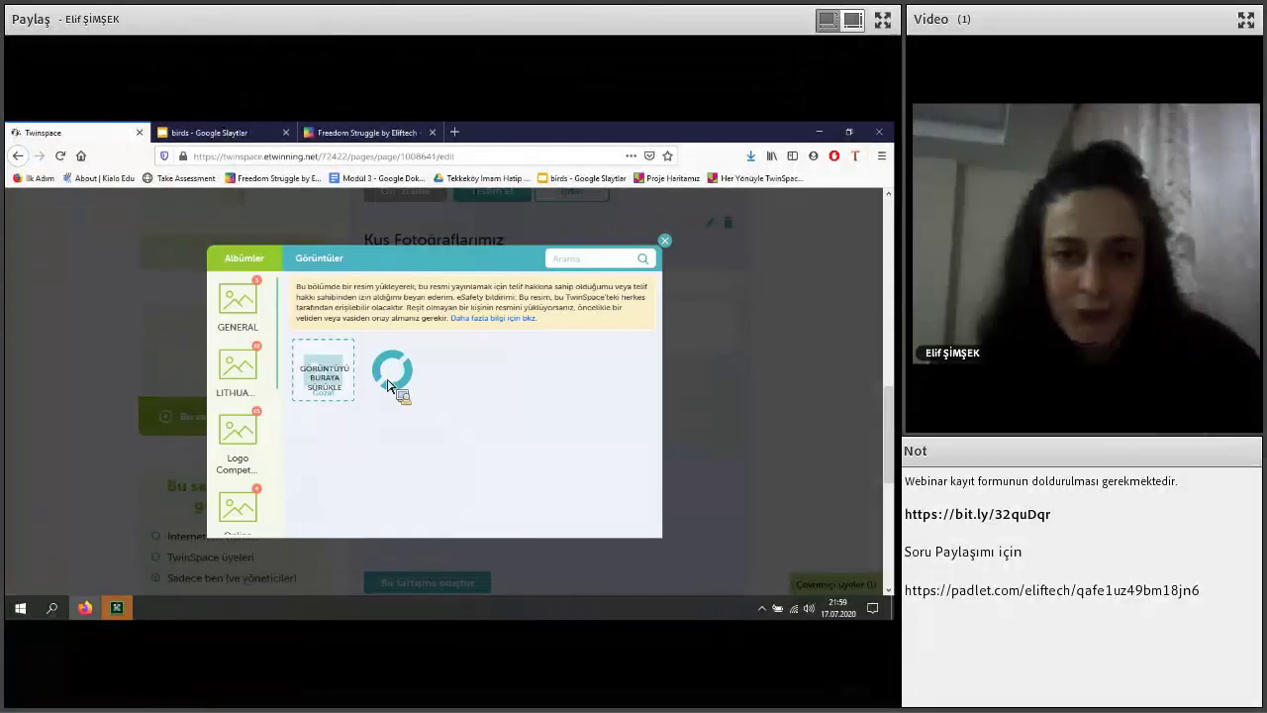
click(477, 379)
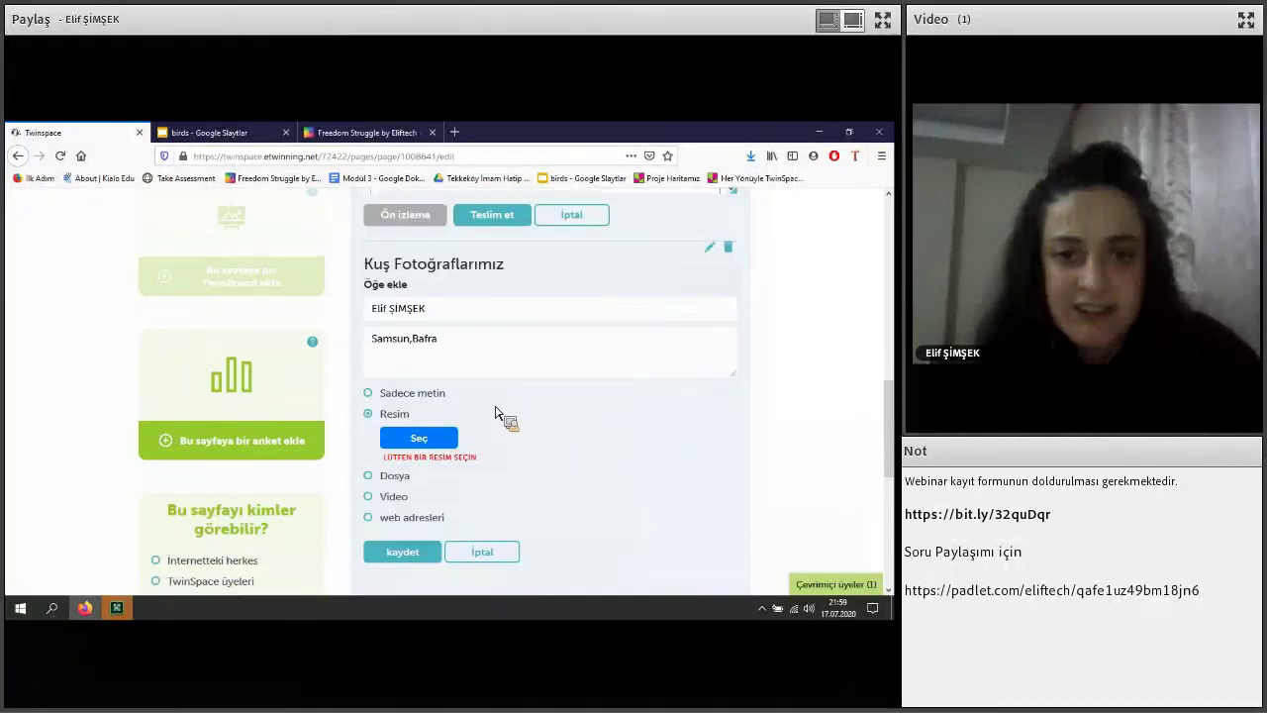
scroll(539, 436, down, 2)
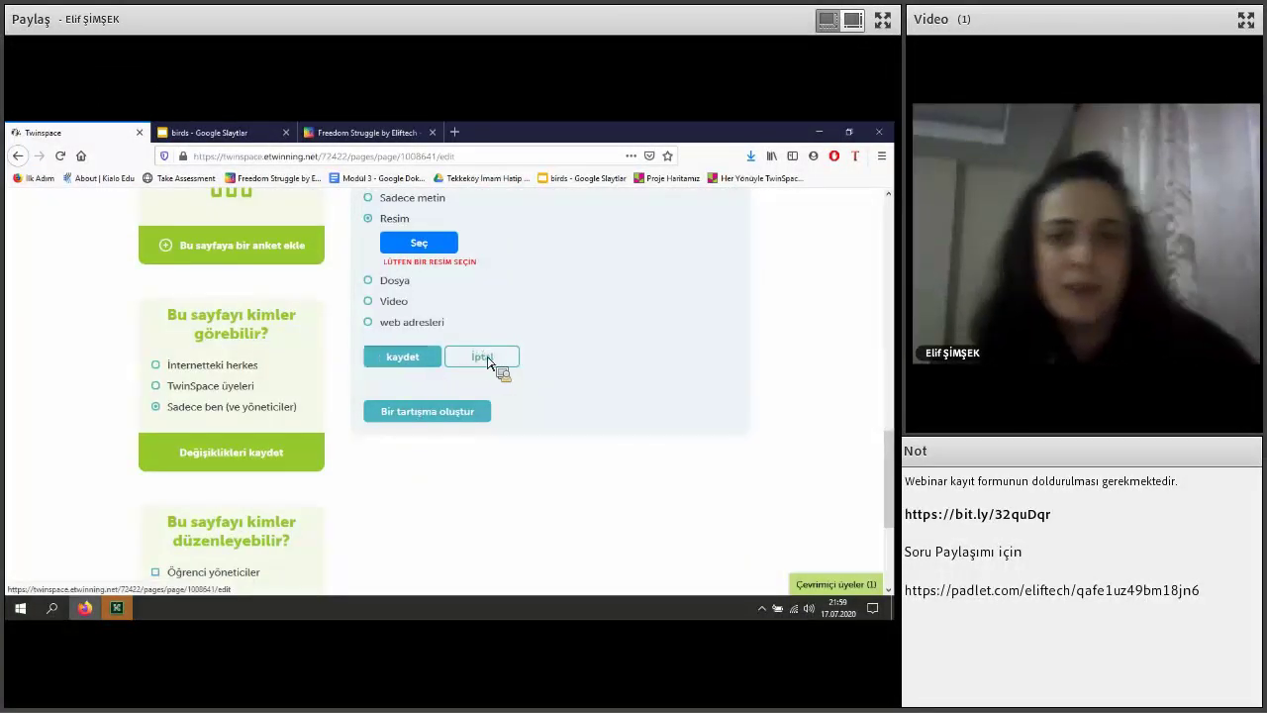
click(490, 360)
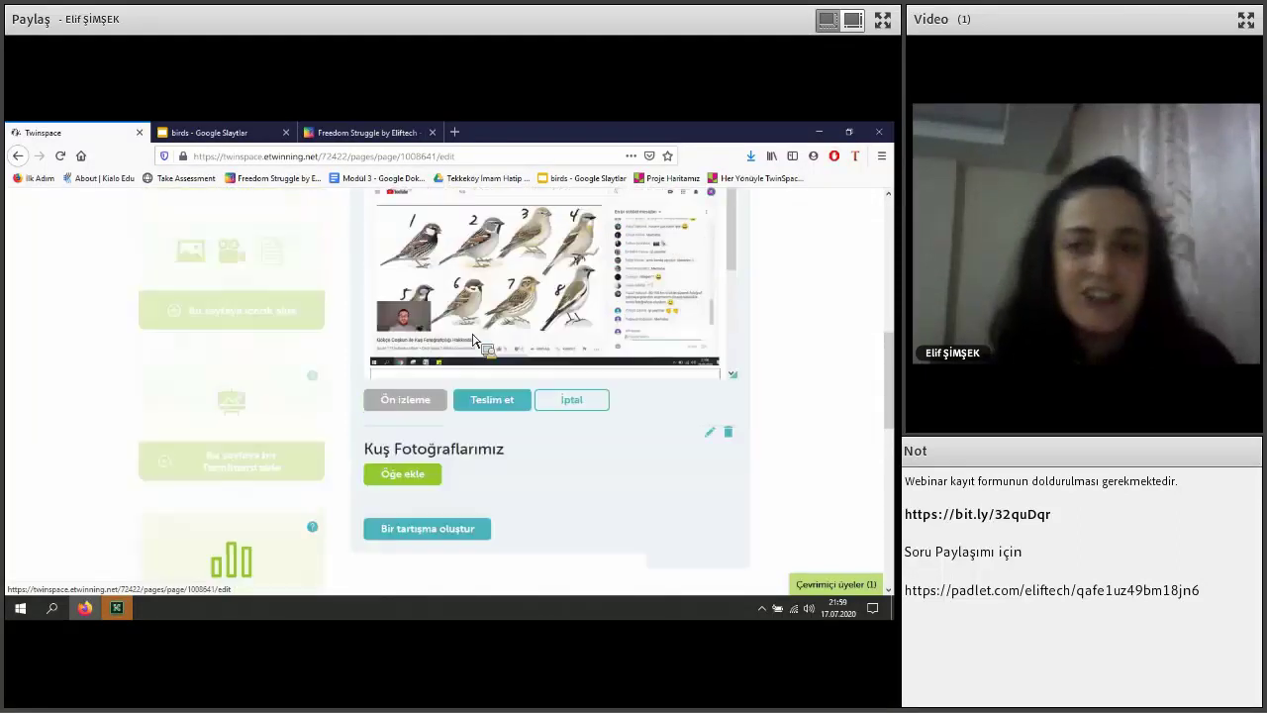
Step: Delete the Kuş Fotoğraflarımız TwinBoard with the trash icon, confirming with Evet
click(728, 453)
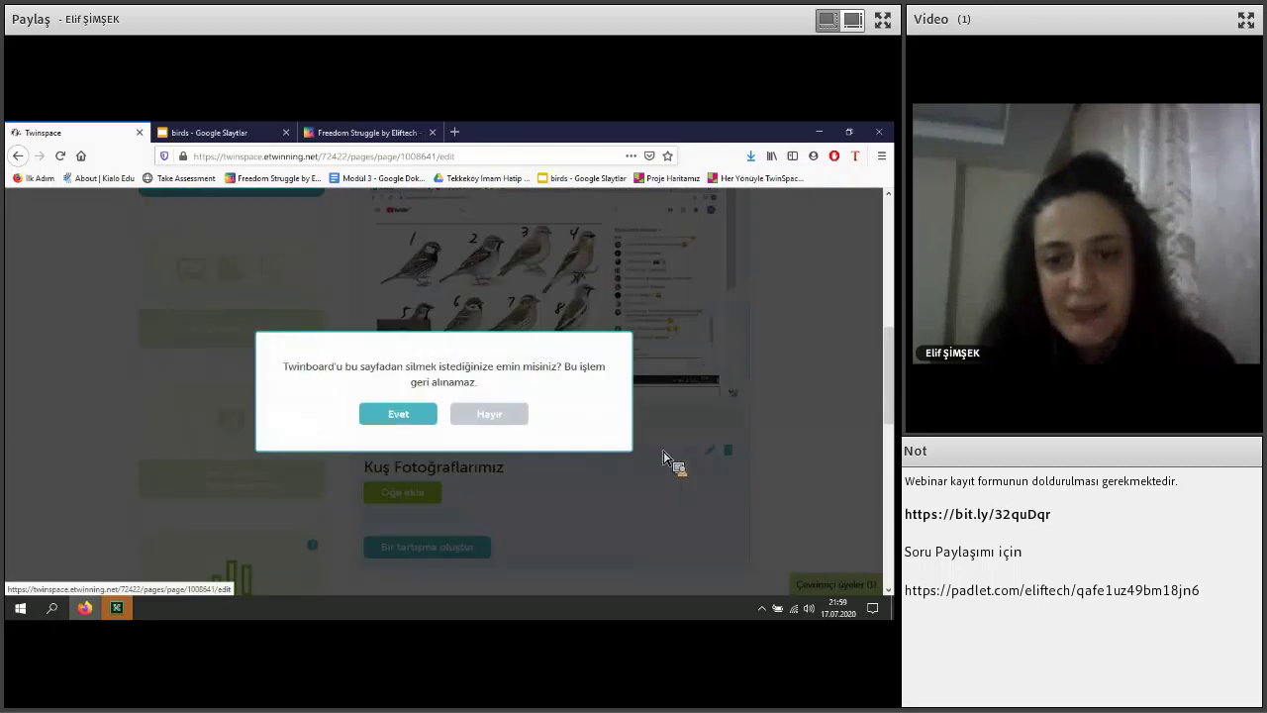
click(419, 420)
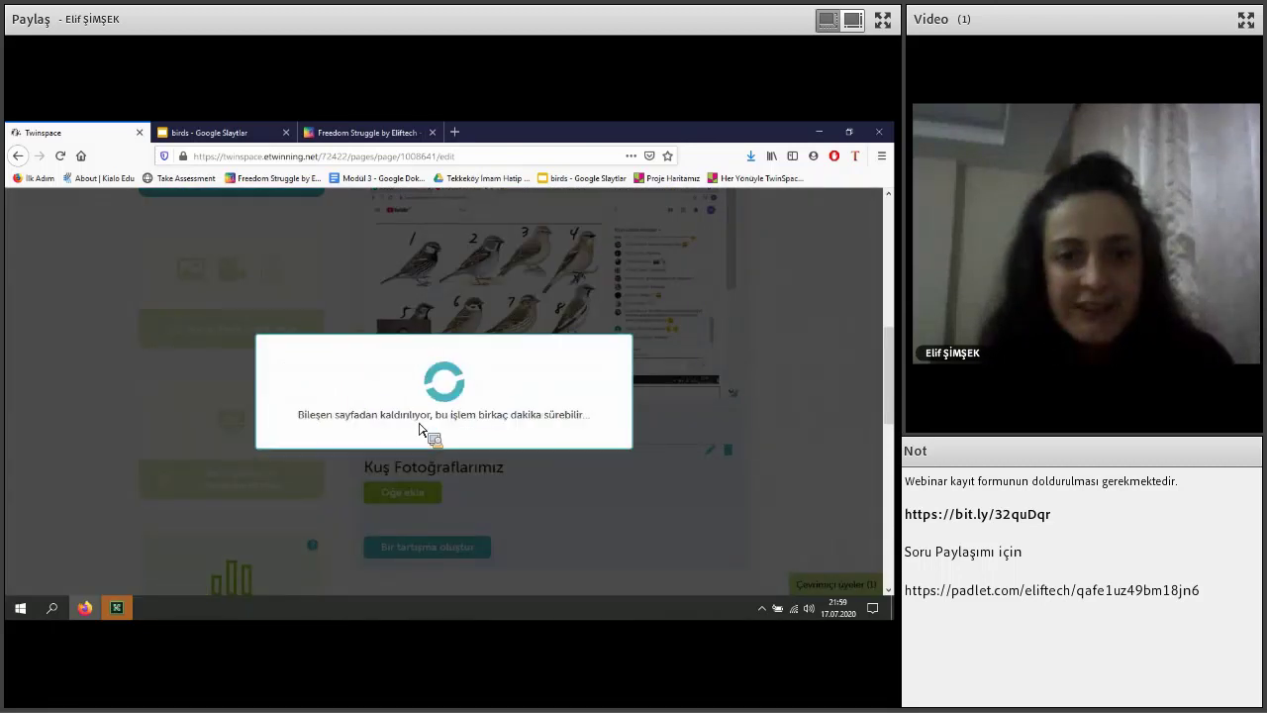
scroll(683, 426, down, 1)
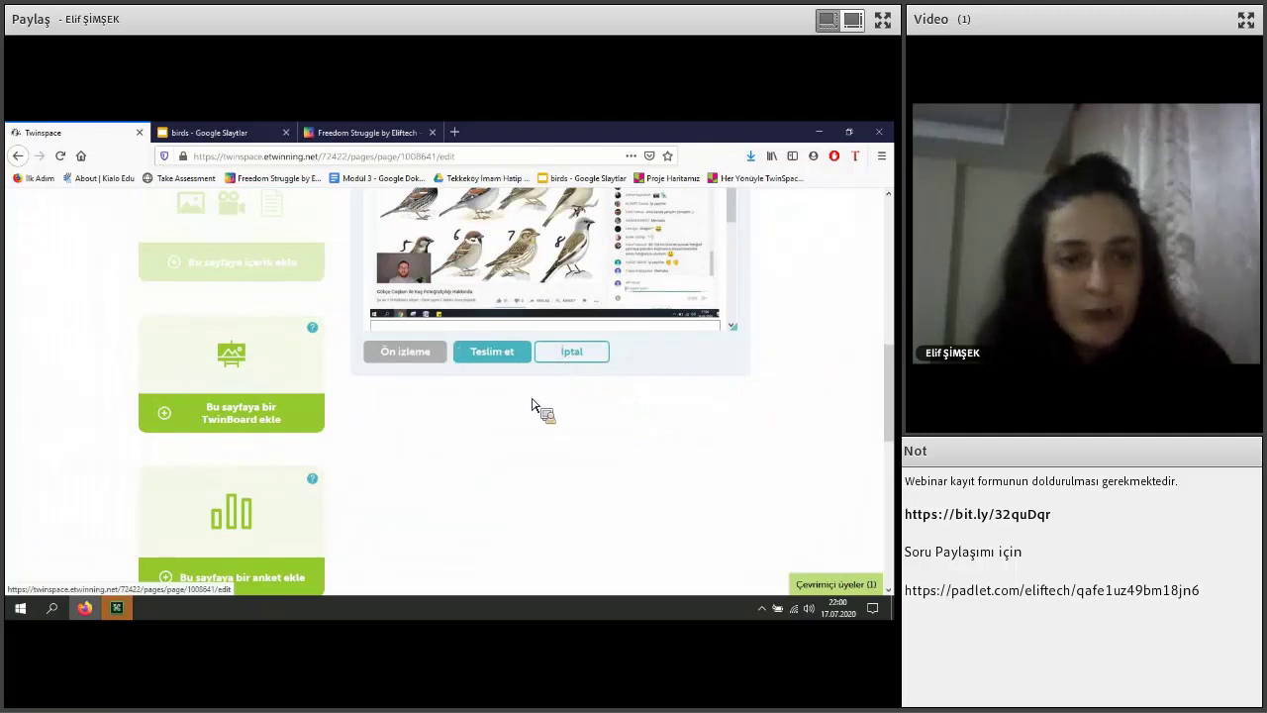
scroll(538, 405, down, 3)
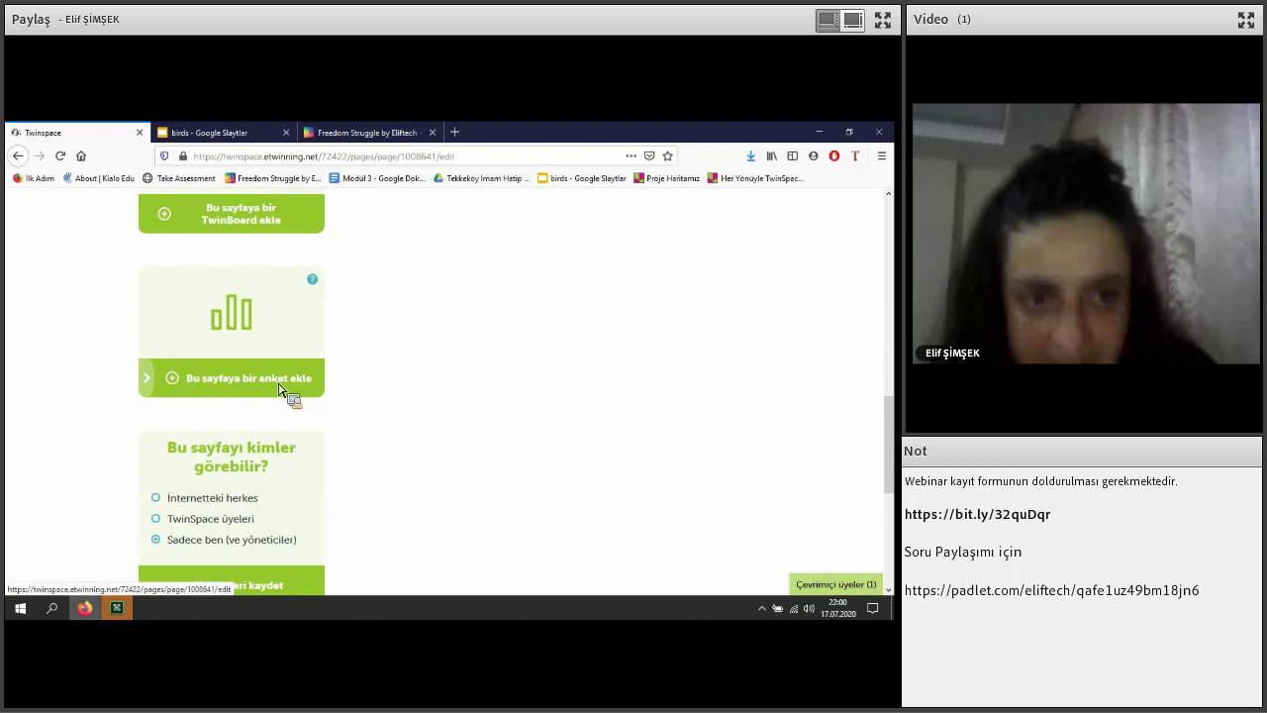
Step: Insert an Anket poll form via 'Bu sayfaya bir anket ekle'
click(256, 381)
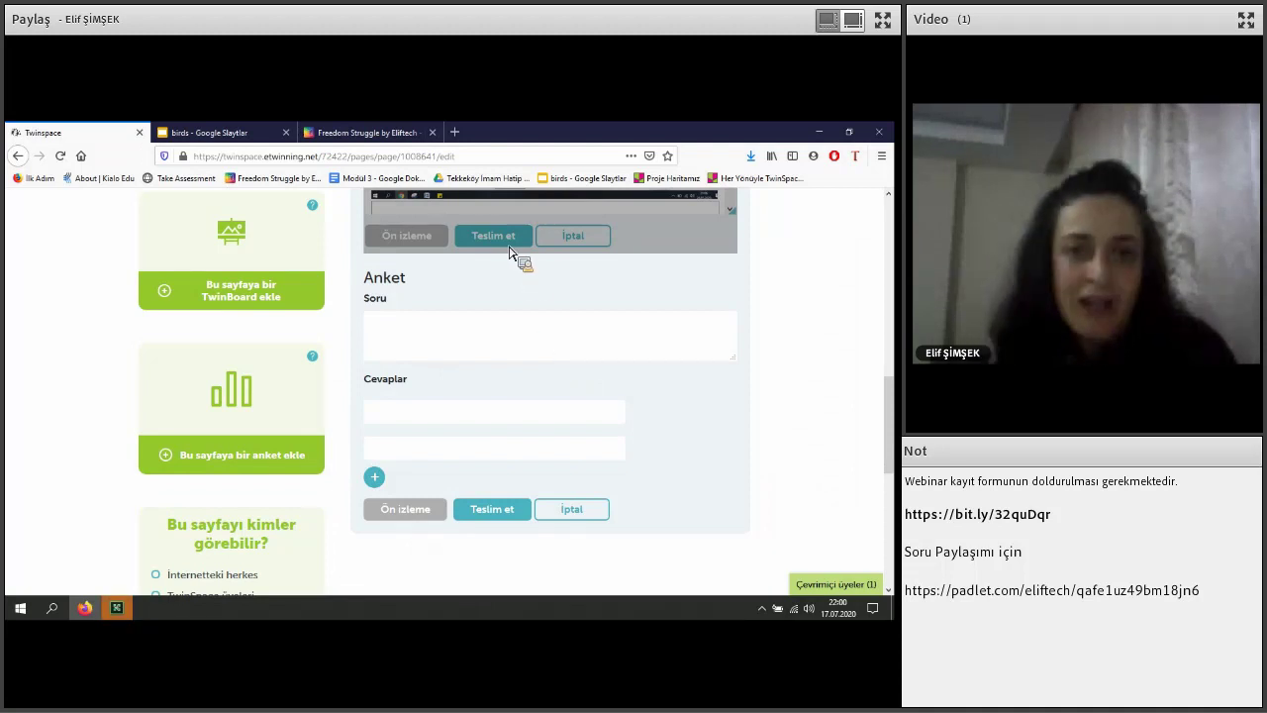
scroll(572, 317, up, 5)
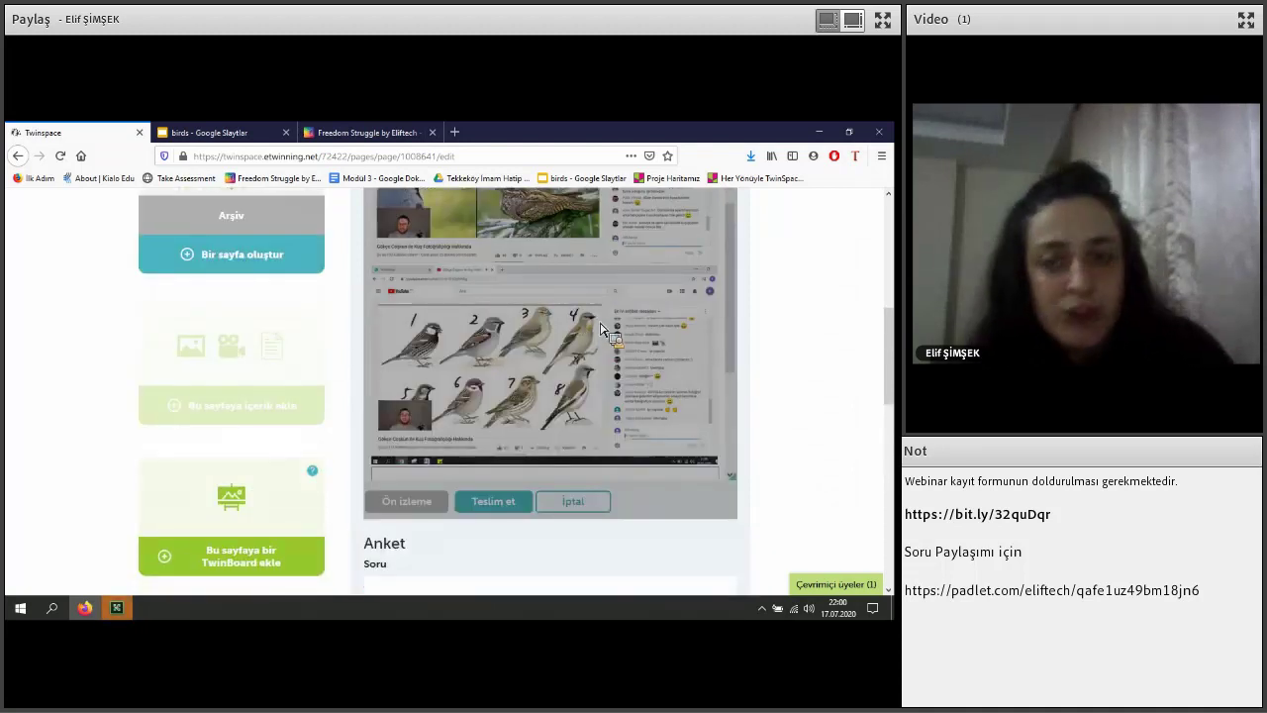